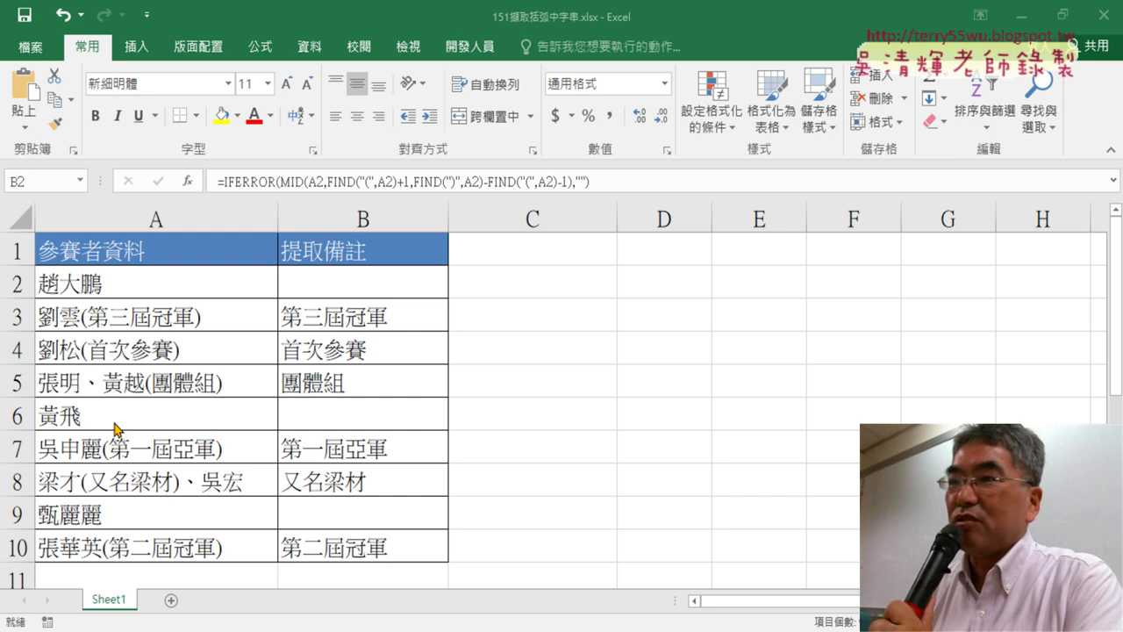
Step: Select the extracted results B2:B10 with Ctrl+Shift+Down and fill down with Ctrl+D
key("ctrl+shift+Down")
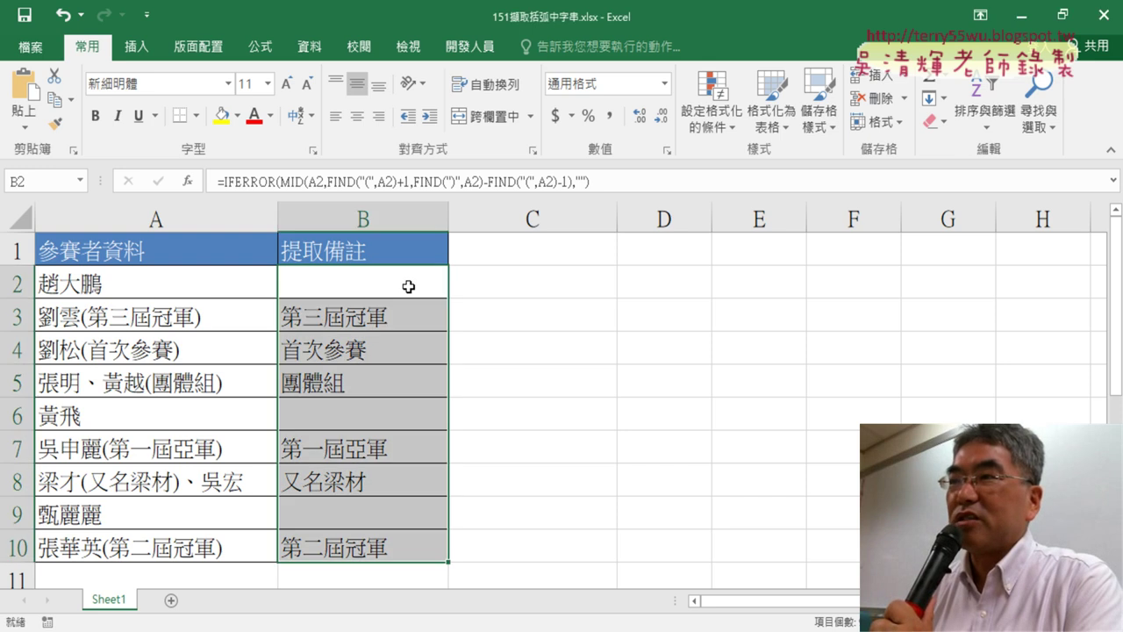
key("ctrl+d")
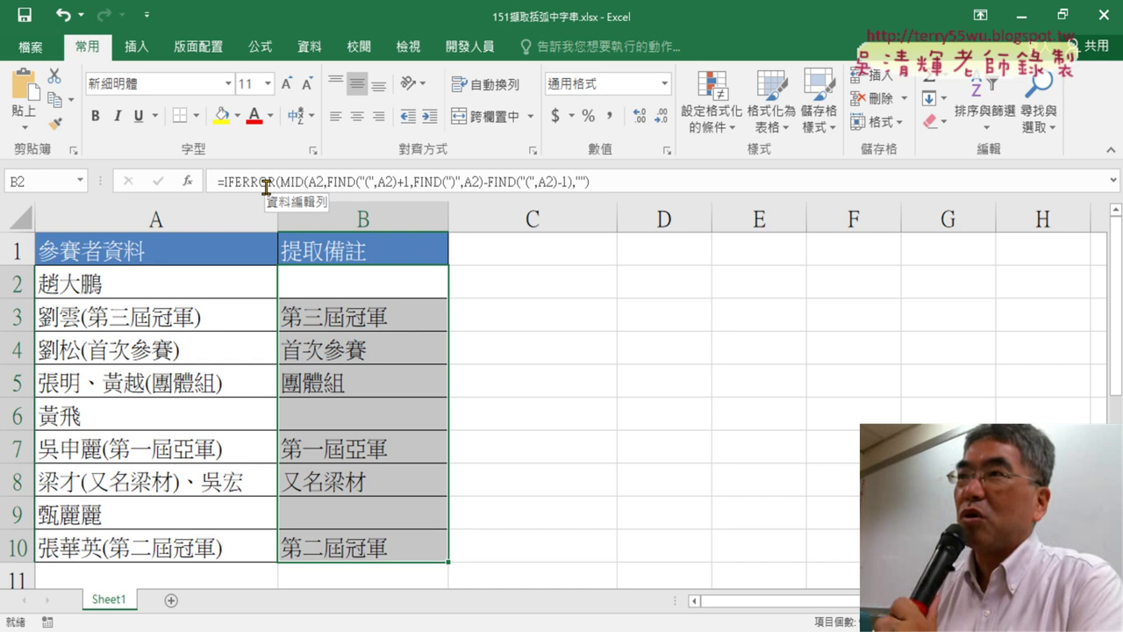
left_click(294, 187)
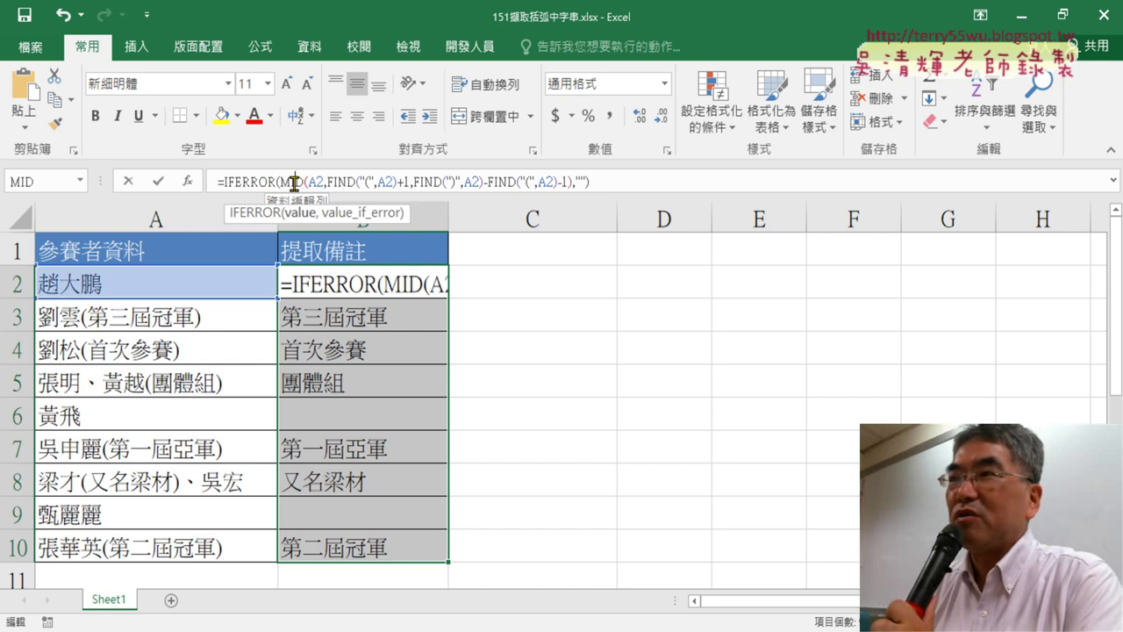
left_click(187, 180)
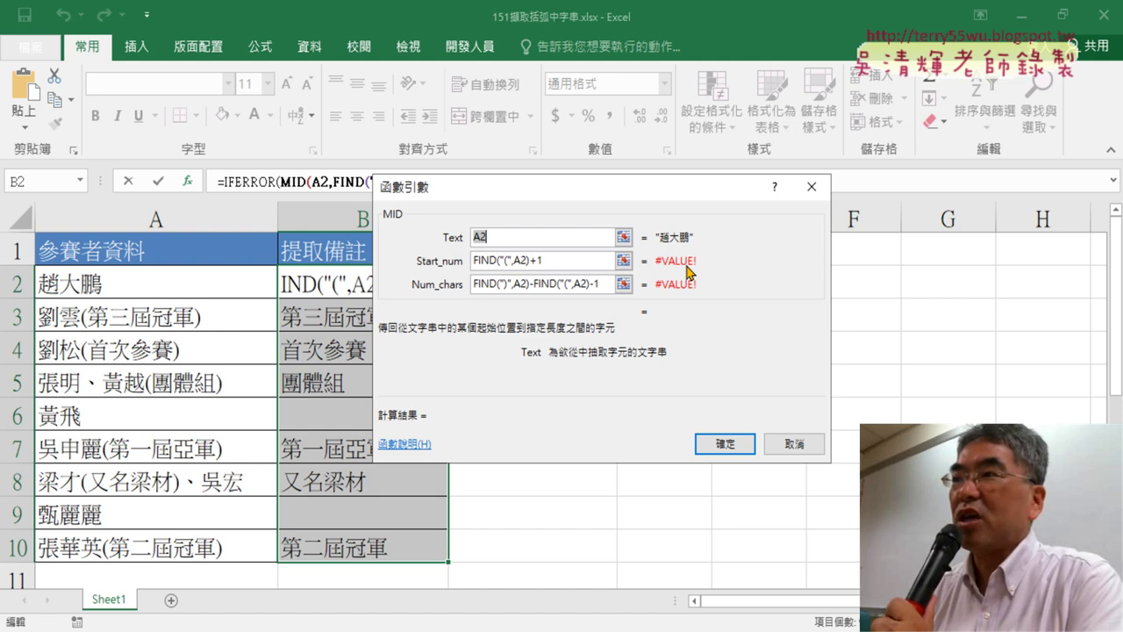
left_click(789, 442)
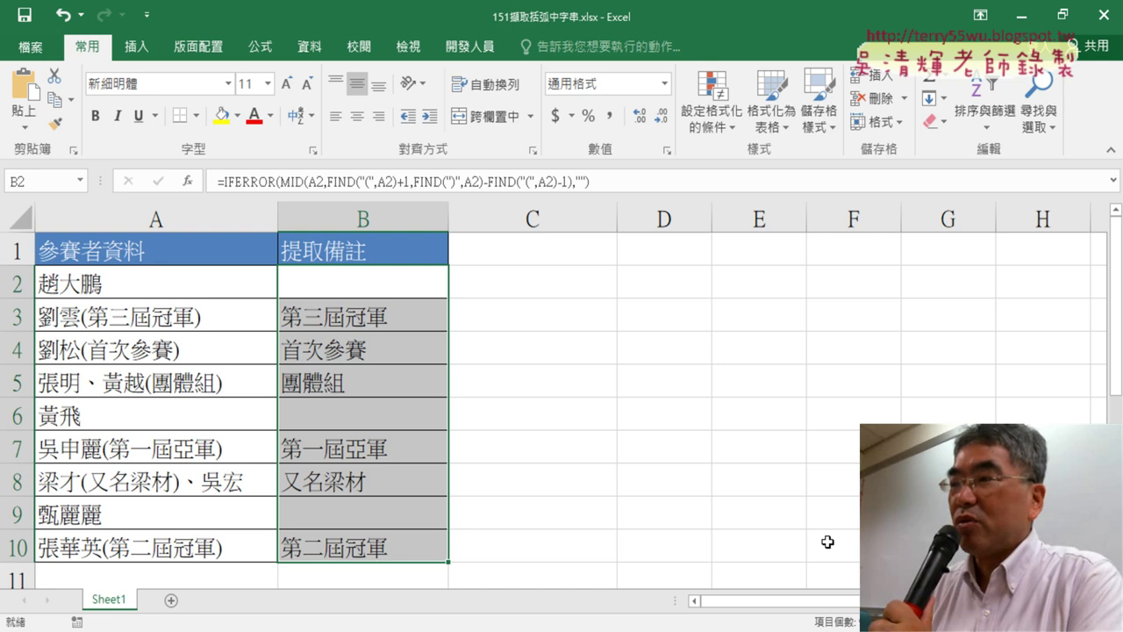
Step: Clear the notes from B2:B10, then select the bracketed entry across A3:B3
key("Delete")
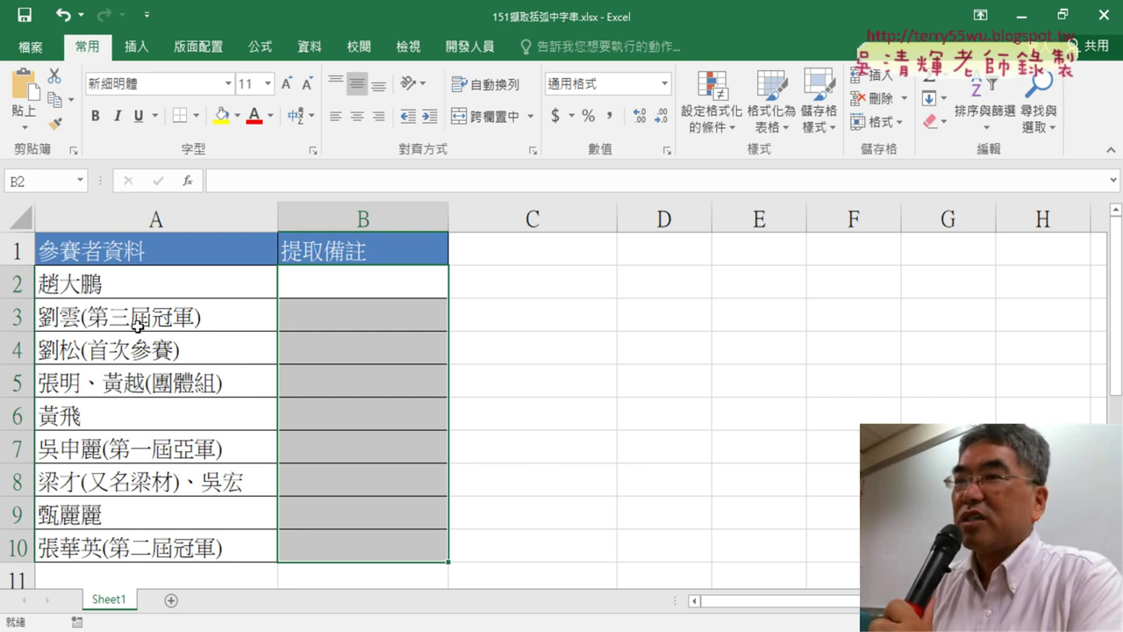
left_click_drag(138, 325, 370, 322)
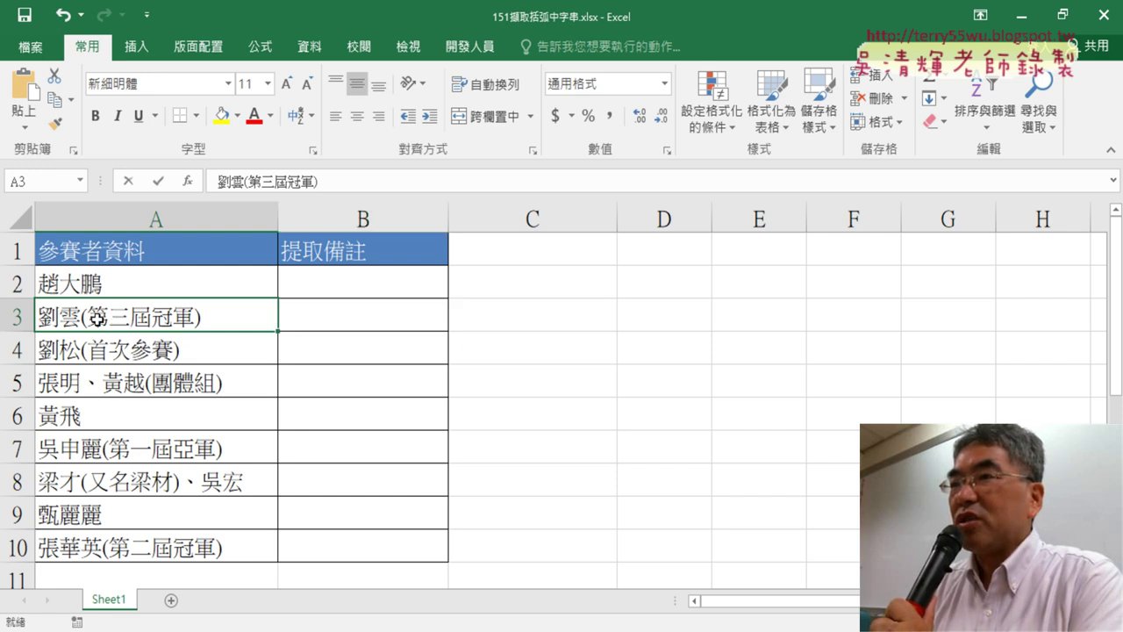
double_click(96, 318)
left_click_drag(88, 316, 193, 316)
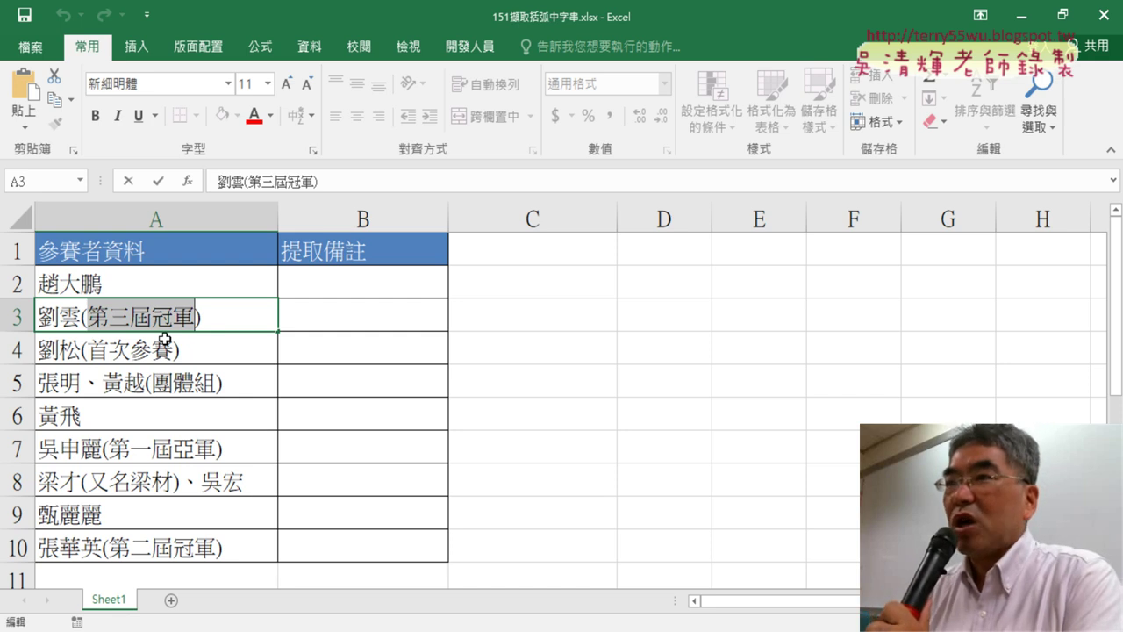
left_click(164, 277)
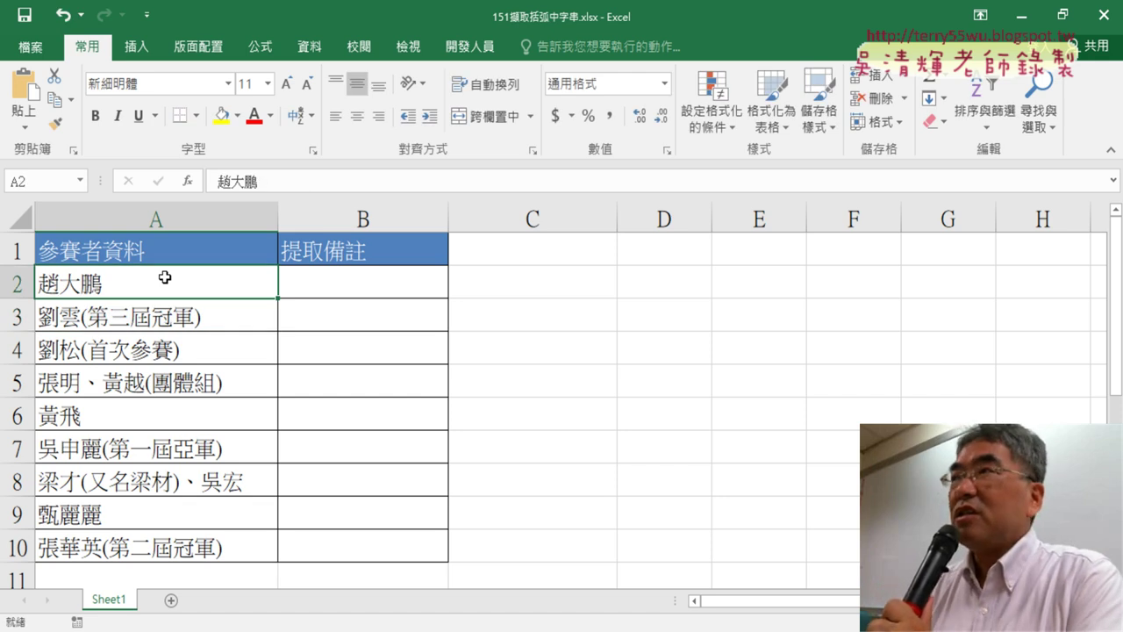
left_click(221, 318)
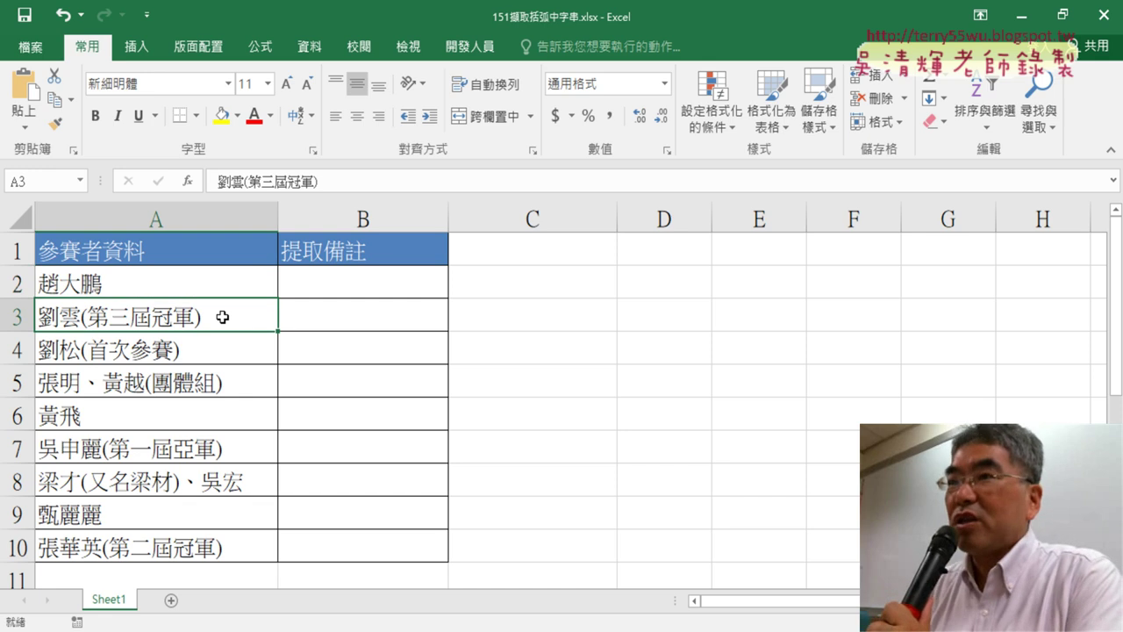
left_click(219, 287)
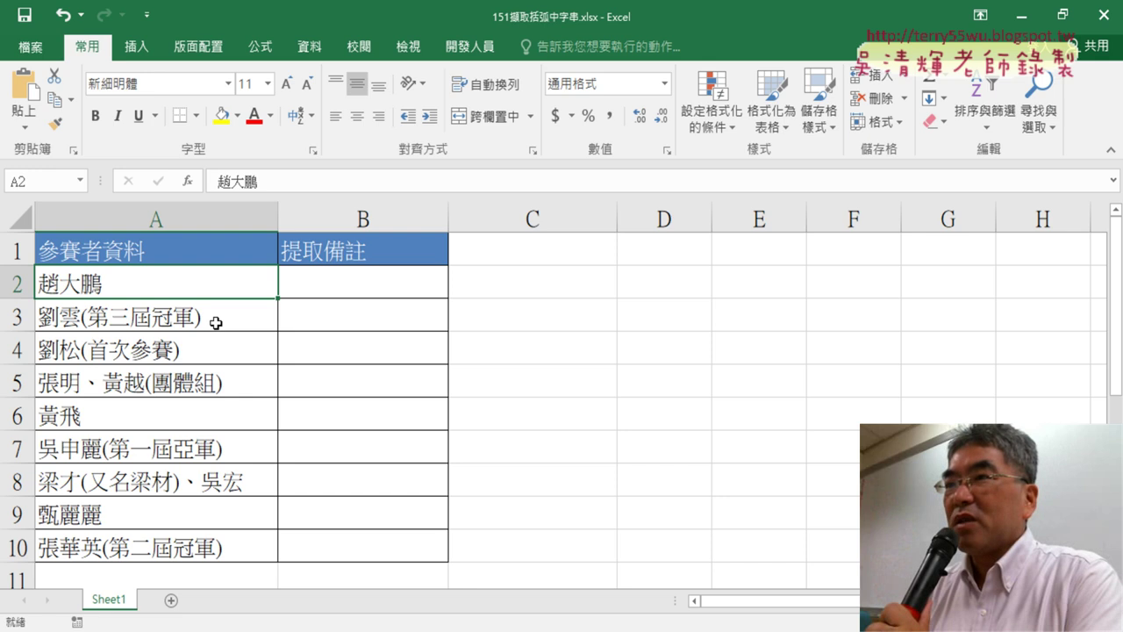
left_click(216, 322)
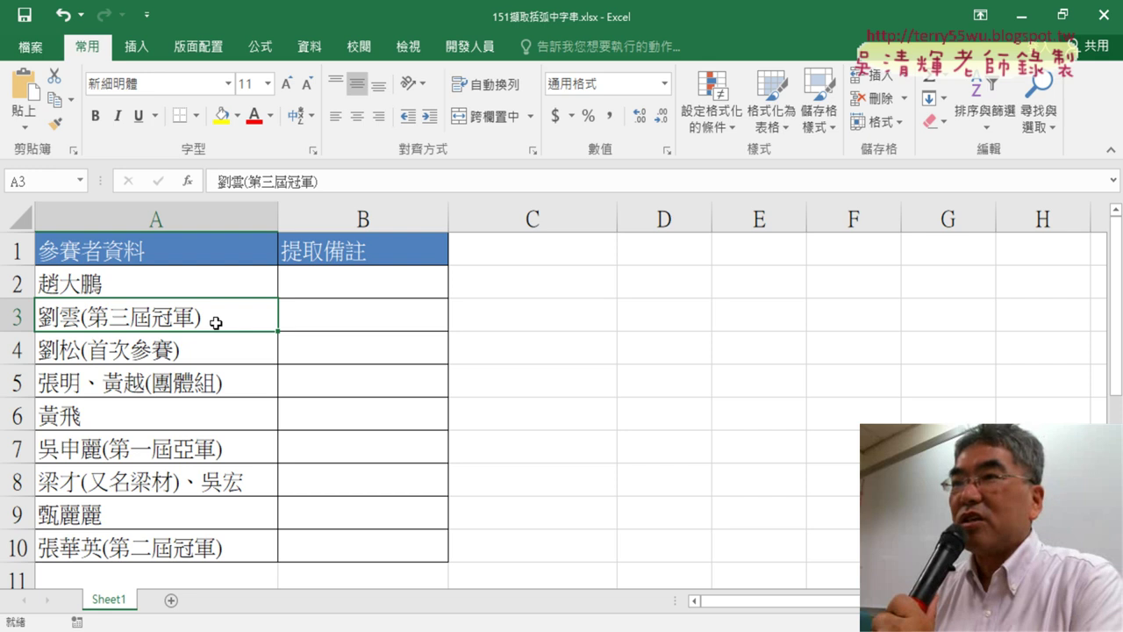
left_click(194, 283)
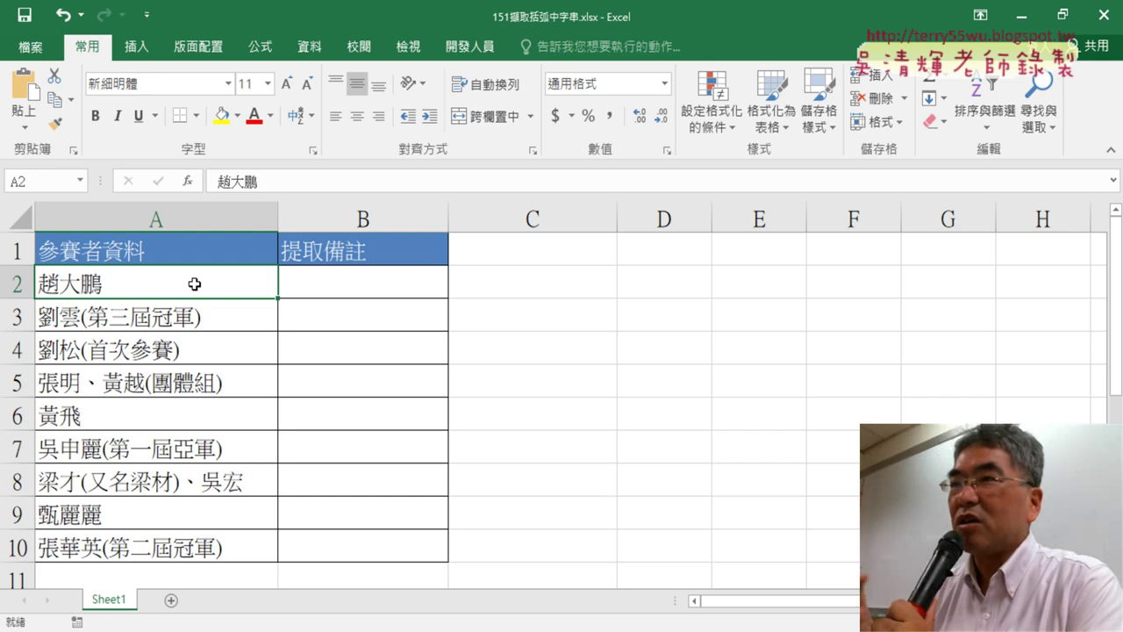
left_click(207, 323)
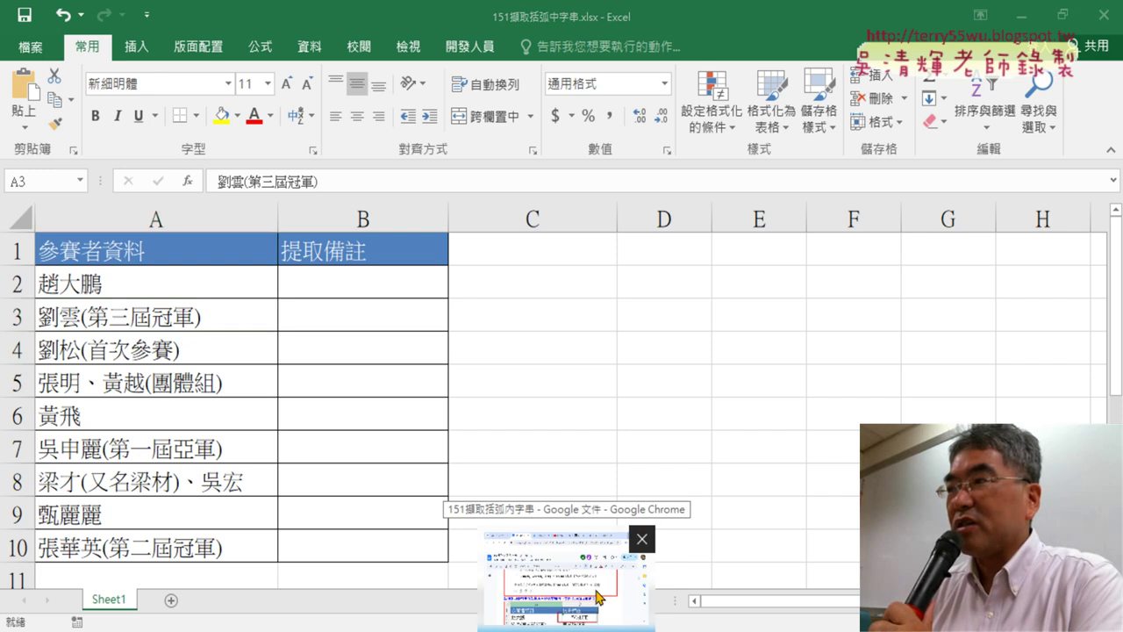
Step: Switch to Chrome's ChatGPT bracket-extraction chat and restore down the browser window over Excel
left_click(538, 562)
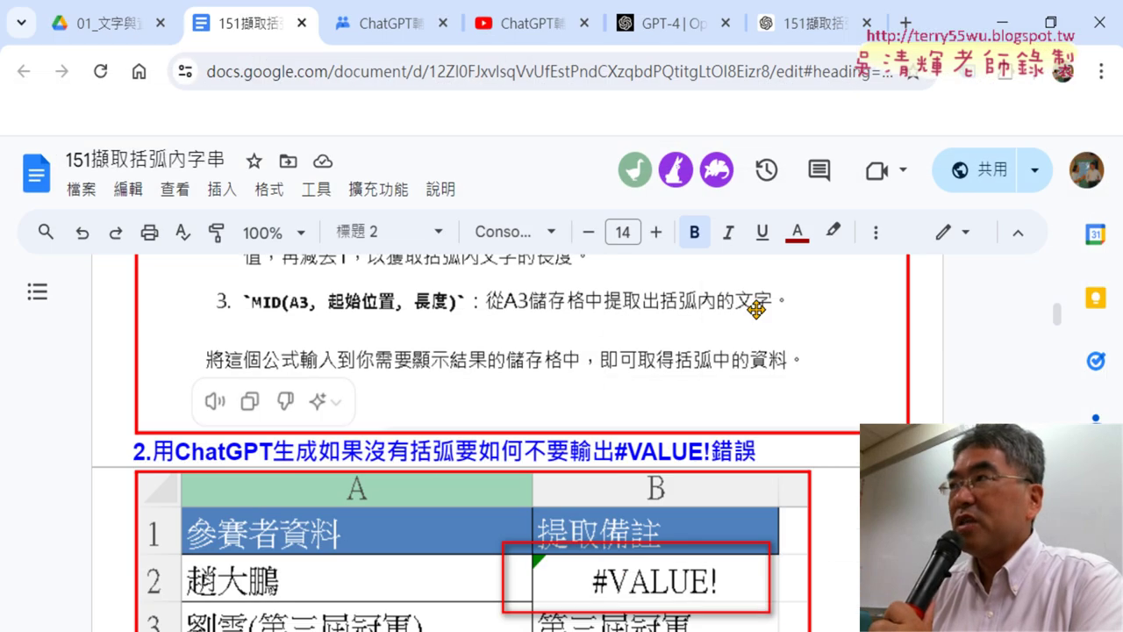
left_click(814, 25)
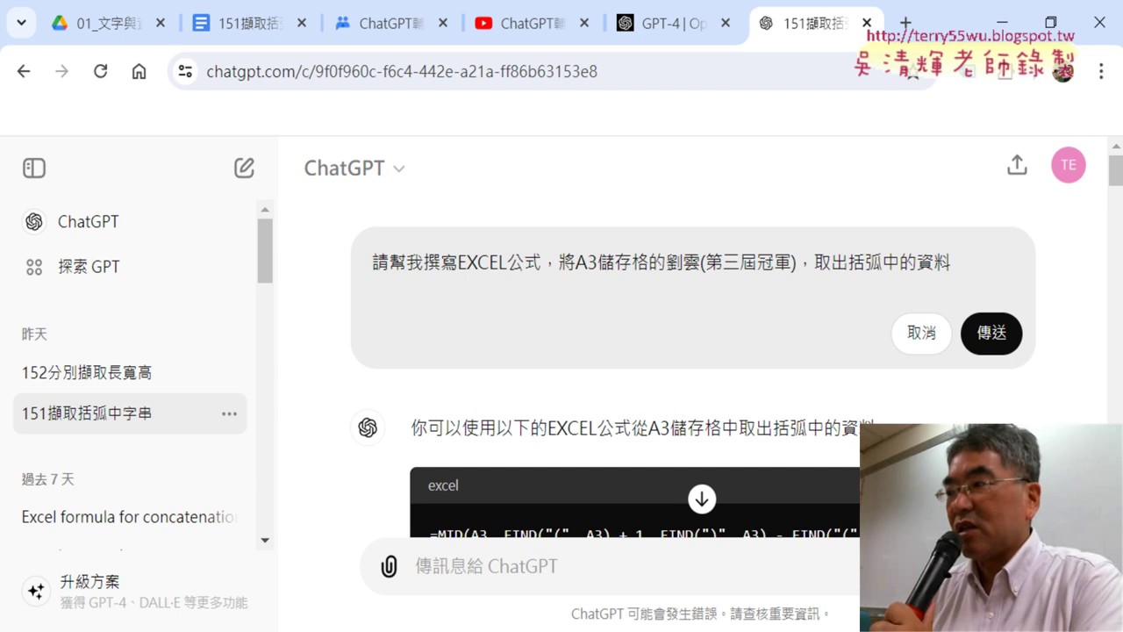
left_click(1041, 35)
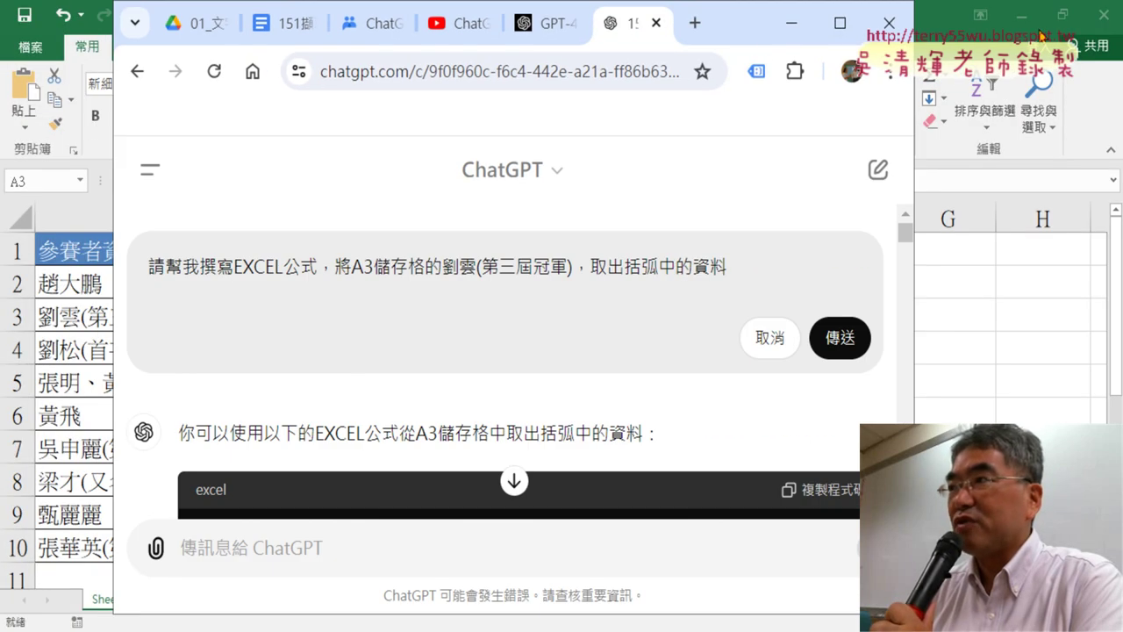
Step: Move the browser right and annotate the prompt's A3 formula request against cell A3
left_click_drag(725, 43, 930, 49)
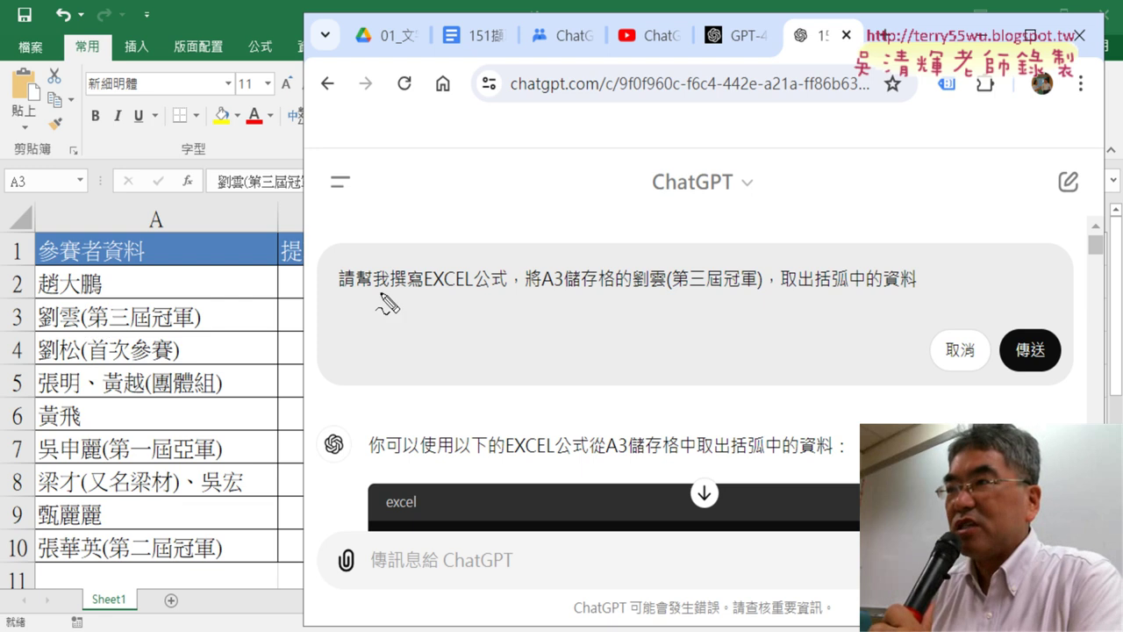
mouse_move(351, 300)
left_mouse_down()
mouse_move(498, 296)
mouse_move(506, 285)
left_mouse_up()
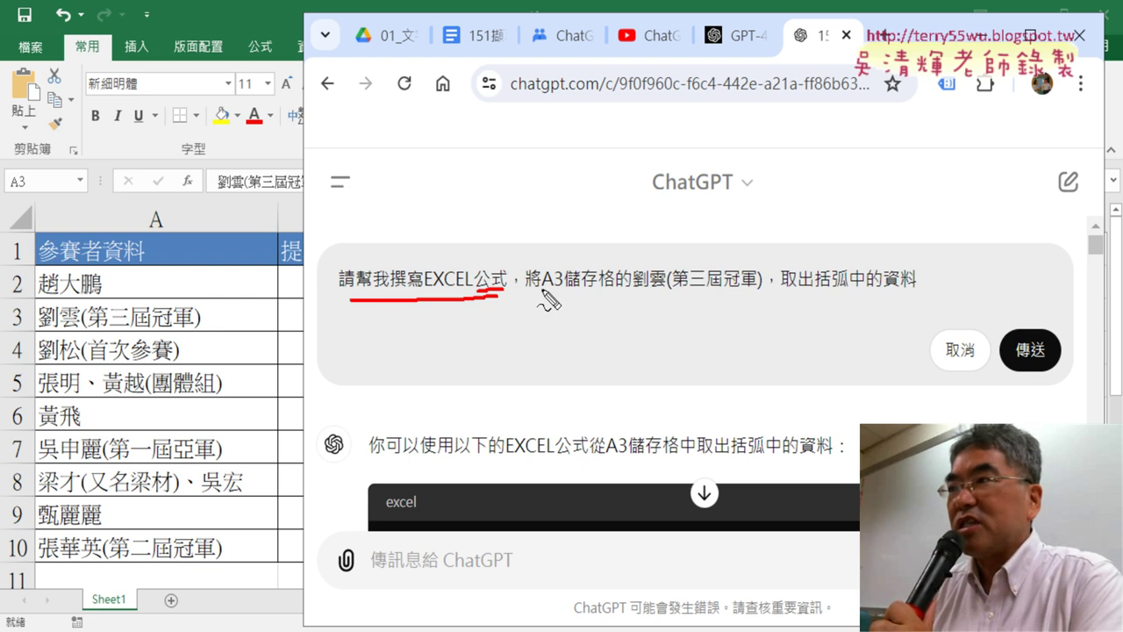
left_click_drag(542, 288, 567, 286)
left_click_drag(26, 296, 19, 359)
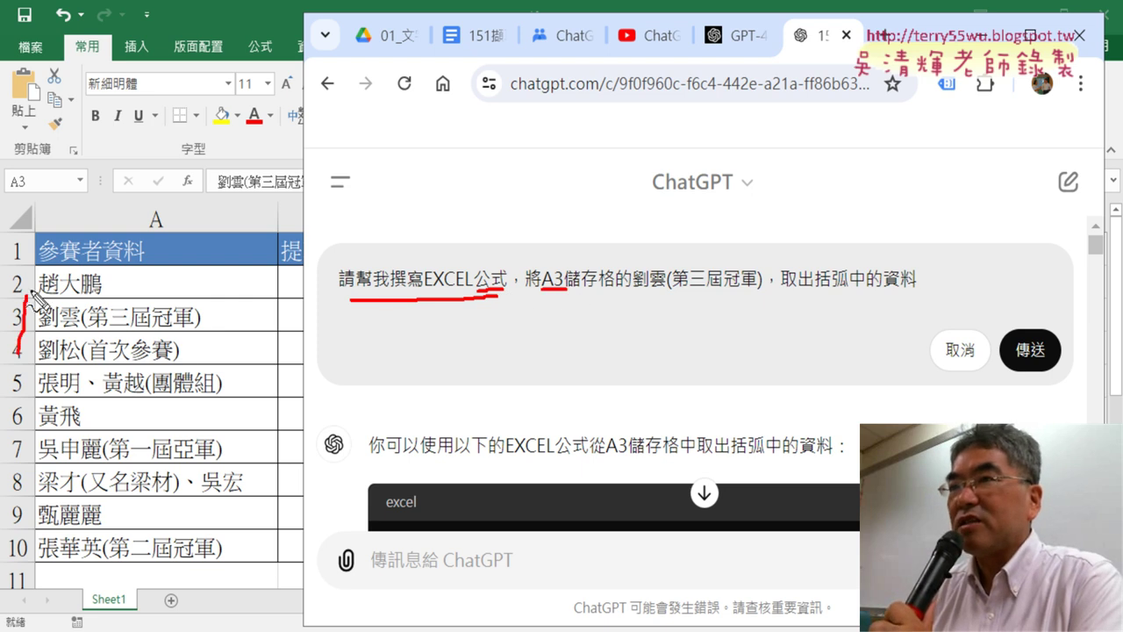
mouse_move(32, 292)
left_mouse_down()
mouse_move(207, 290)
mouse_move(173, 349)
mouse_move(40, 341)
left_mouse_up()
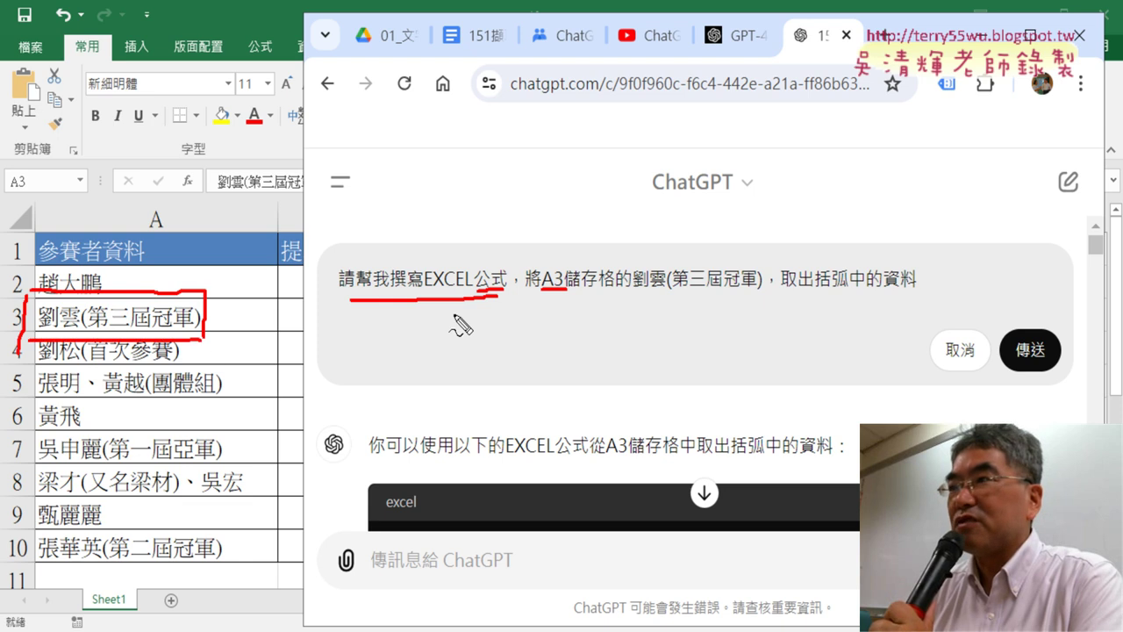
mouse_move(548, 261)
left_mouse_down()
mouse_move(215, 285)
mouse_move(251, 279)
left_mouse_up()
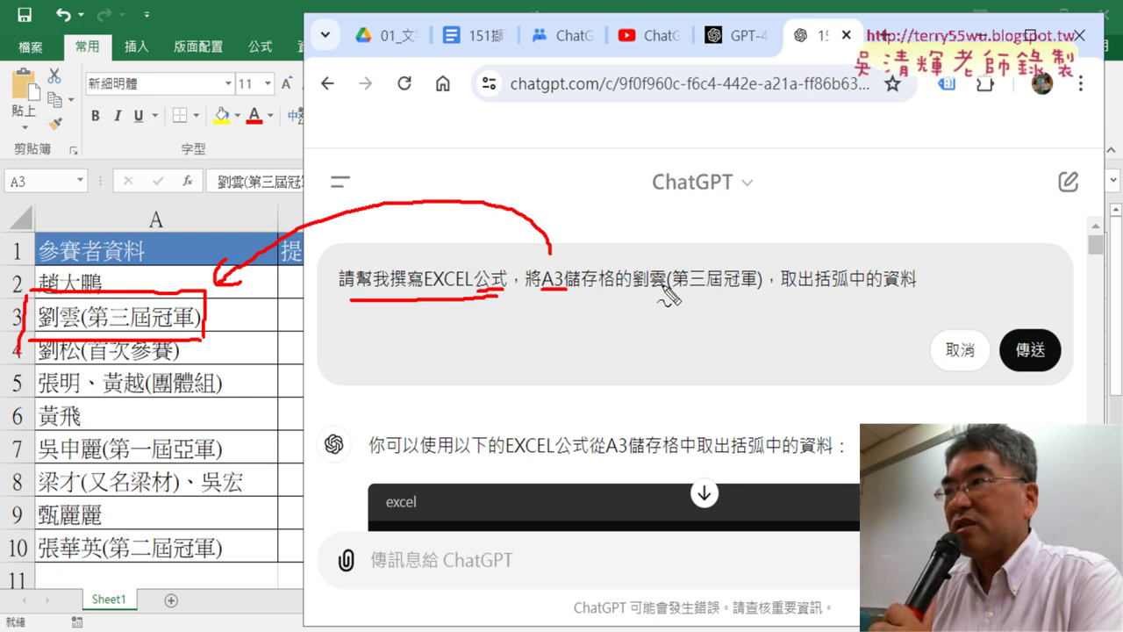
Step: Frame 劉雲(第三屆冠軍) and its bracket in the prompt, then clear the annotations
mouse_move(627, 260)
left_mouse_down()
mouse_move(627, 298)
mouse_move(758, 254)
mouse_move(764, 299)
left_mouse_up()
left_click_drag(630, 298, 751, 299)
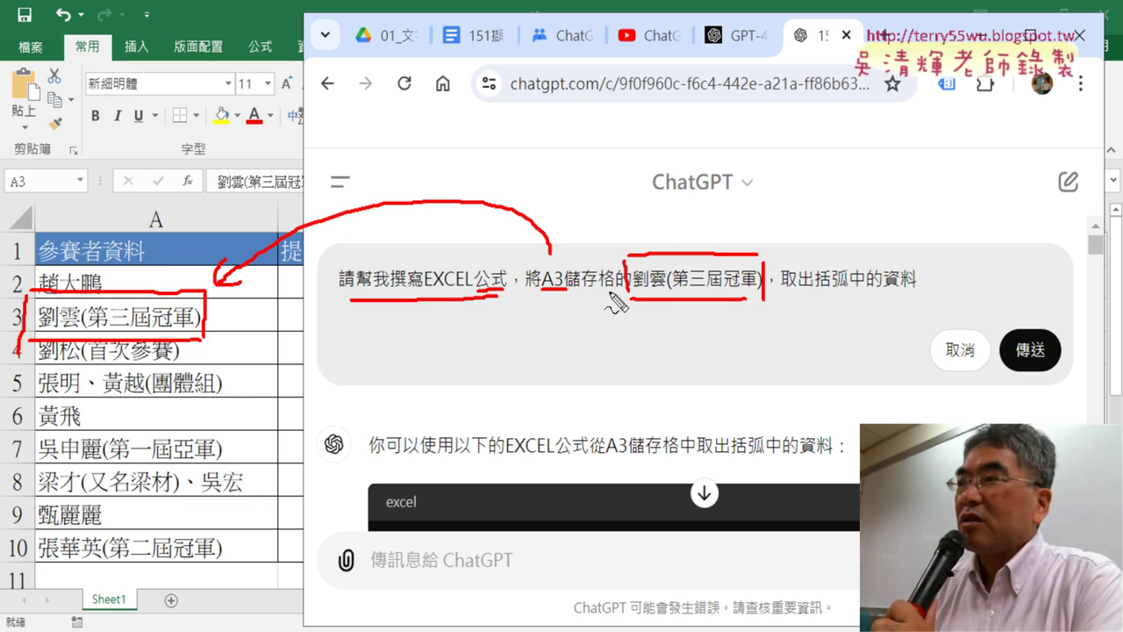
left_click_drag(566, 279, 622, 283)
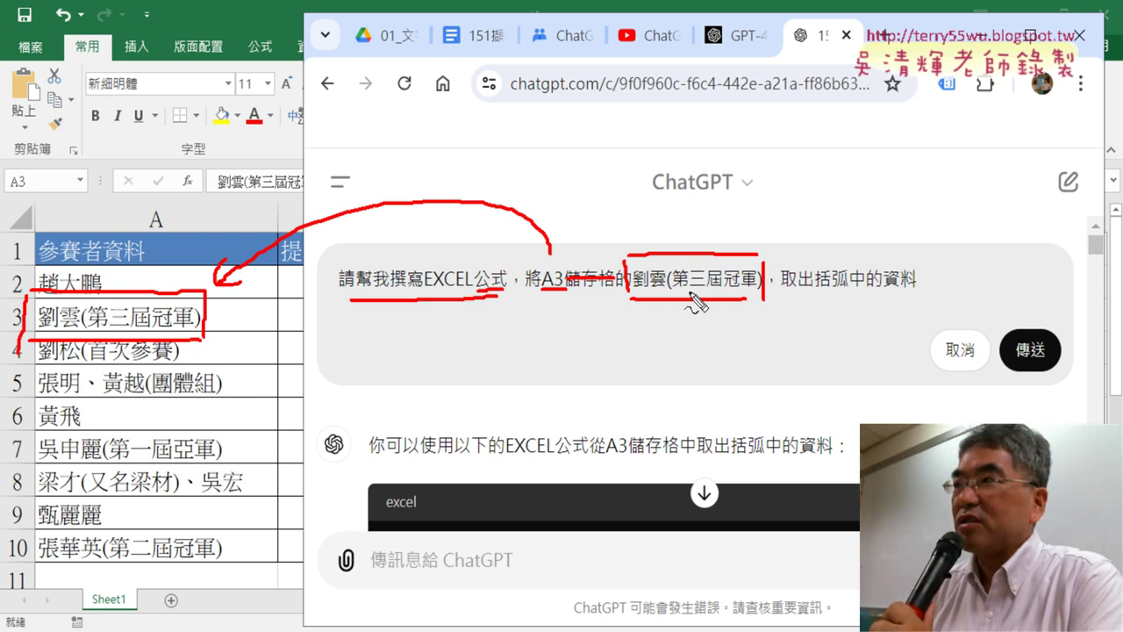
left_click_drag(677, 265, 674, 298)
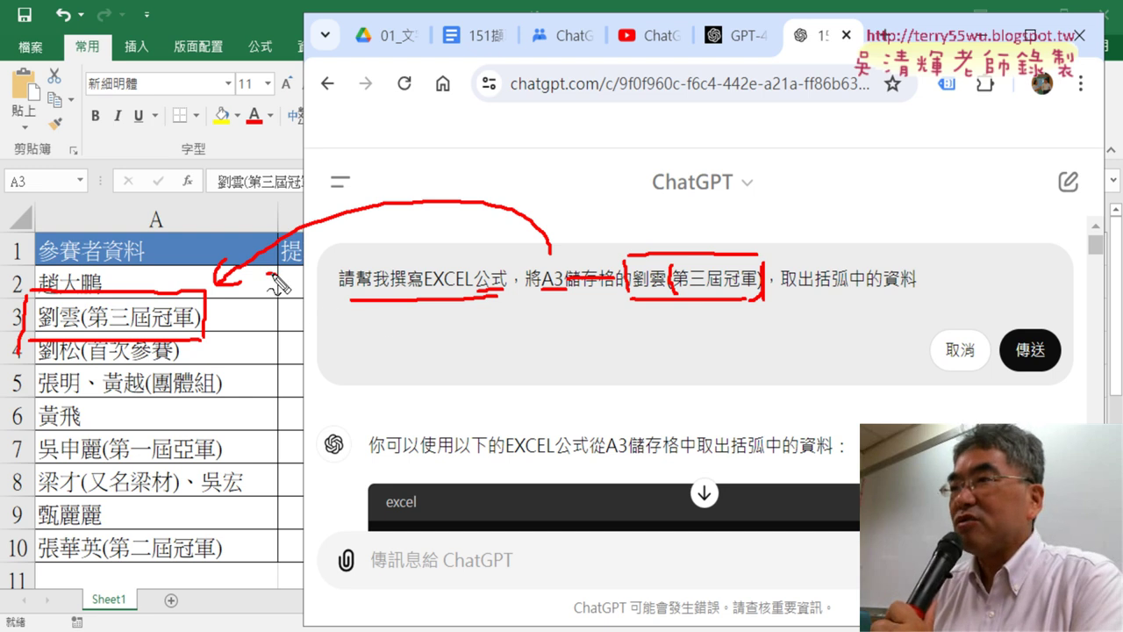
left_click_drag(269, 273, 302, 328)
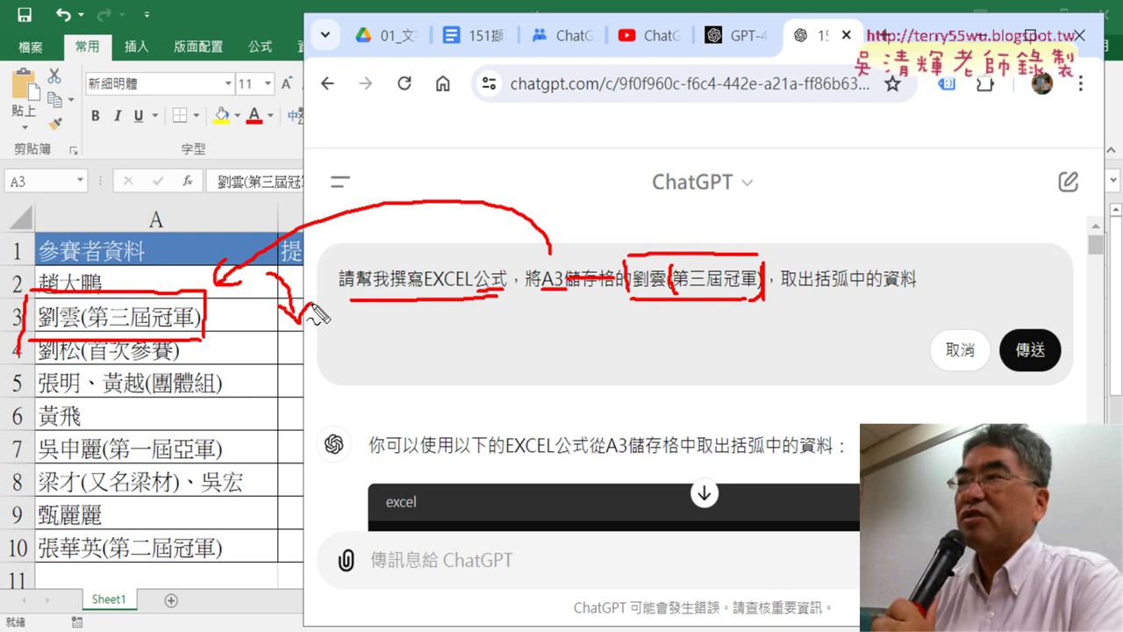
key("Escape")
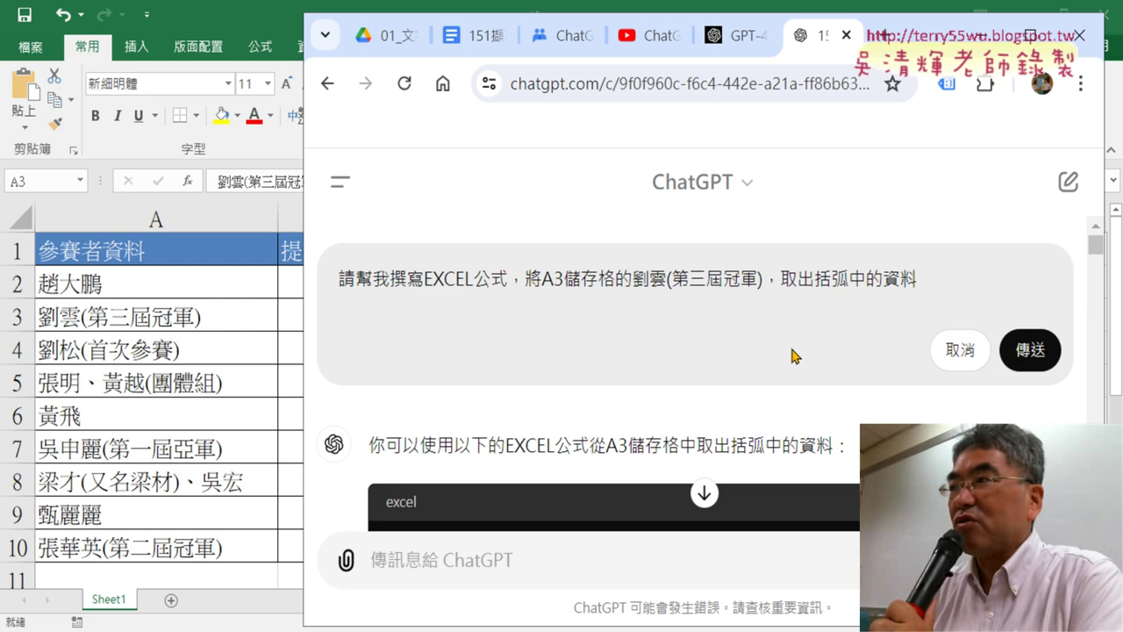
Step: Copy ChatGPT's MID/FIND formula and return to Excel with cell B3 selected
scroll(786, 355, "down", 2)
scroll(821, 328, "down", 2)
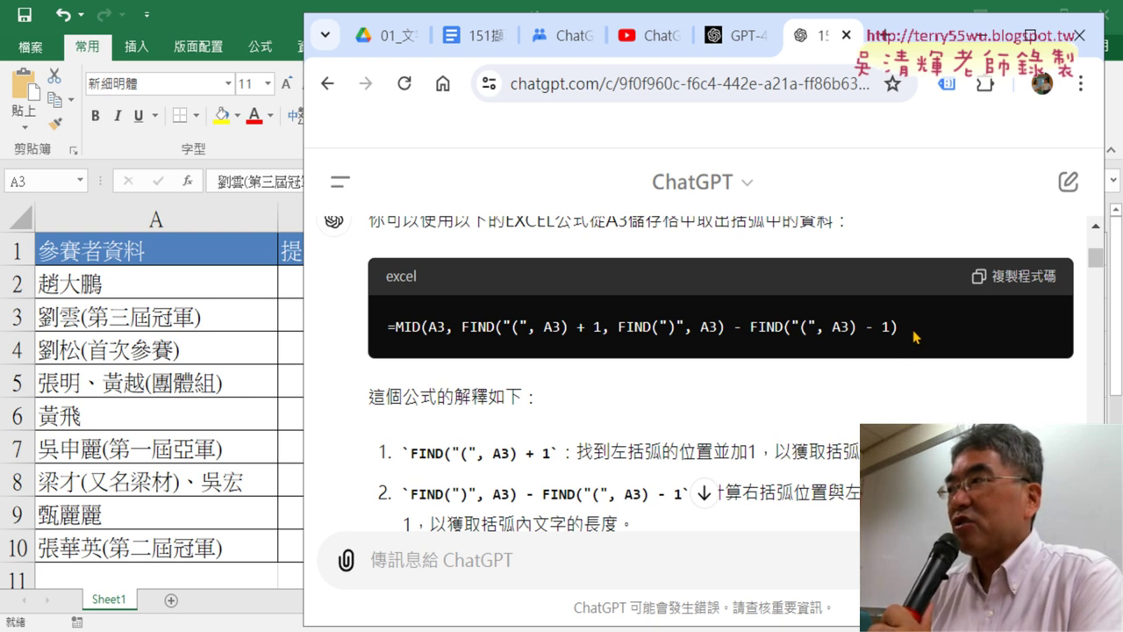
left_click_drag(908, 334, 386, 331)
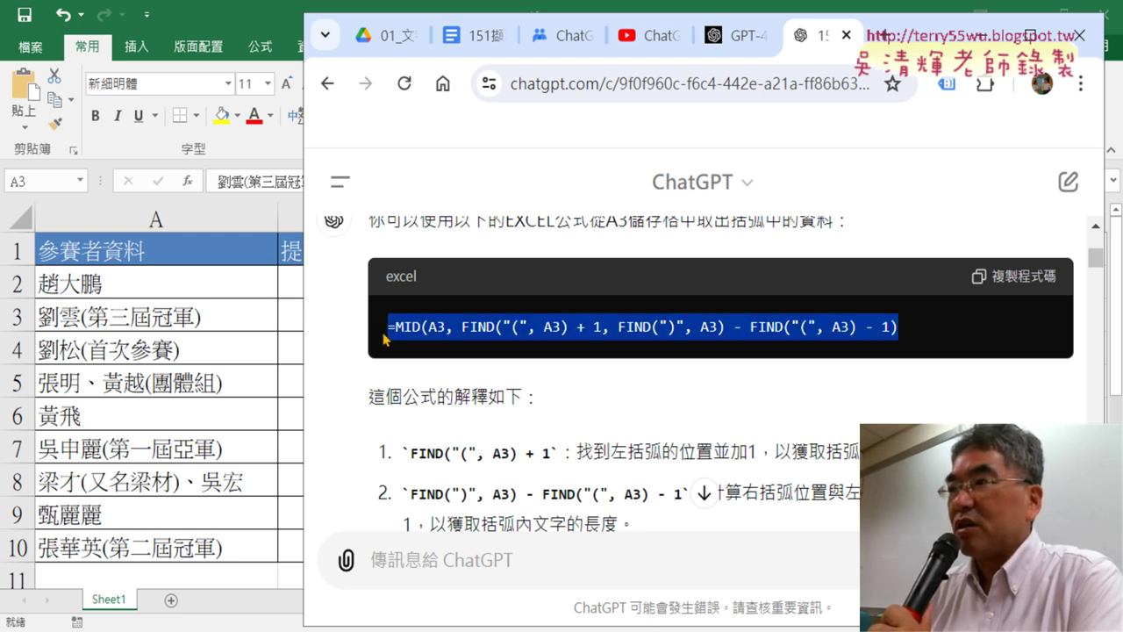
right_click(440, 329)
left_click(478, 356)
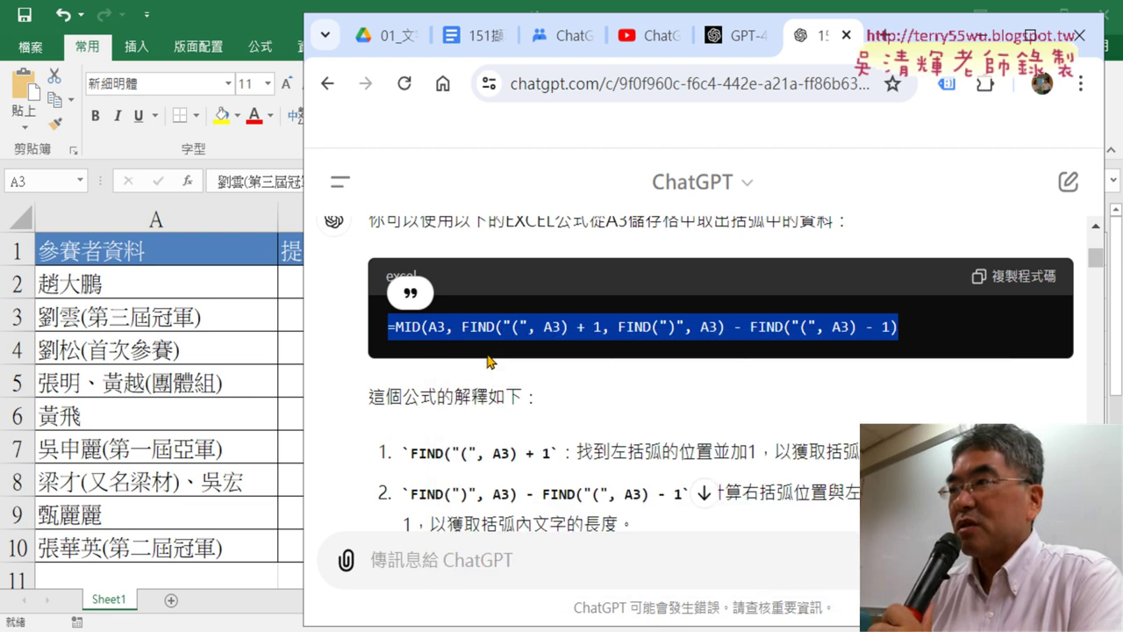
left_click(297, 328)
left_click(321, 316)
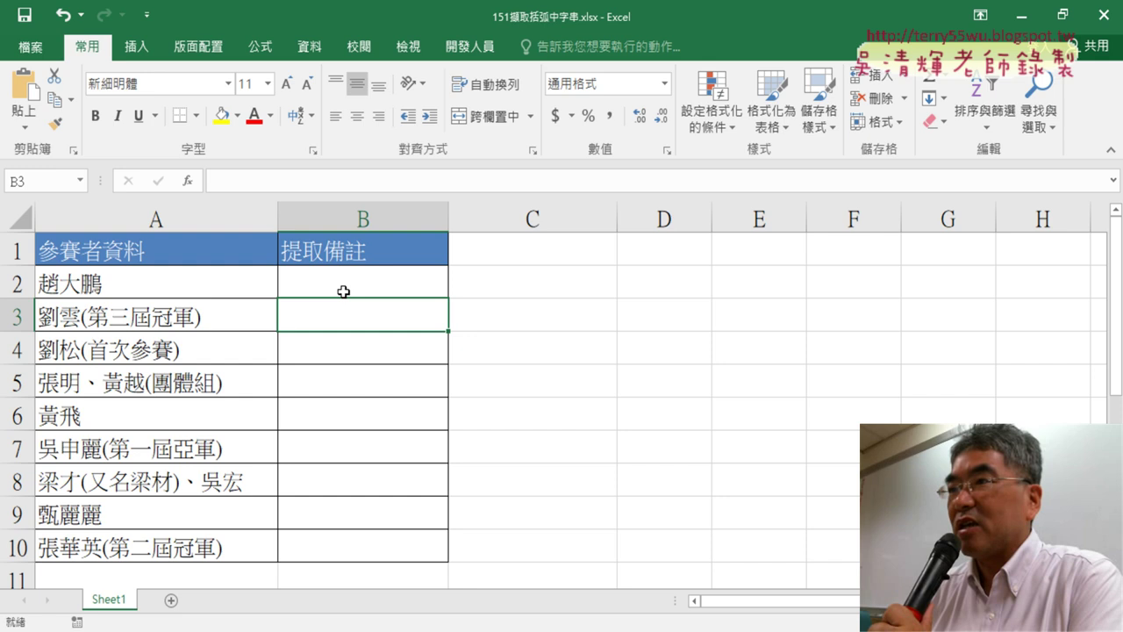
Step: Paste the MID/FIND formula into B3, confirm it, and fill it down to B10 and up to B2
right_click(329, 188)
left_click(362, 266)
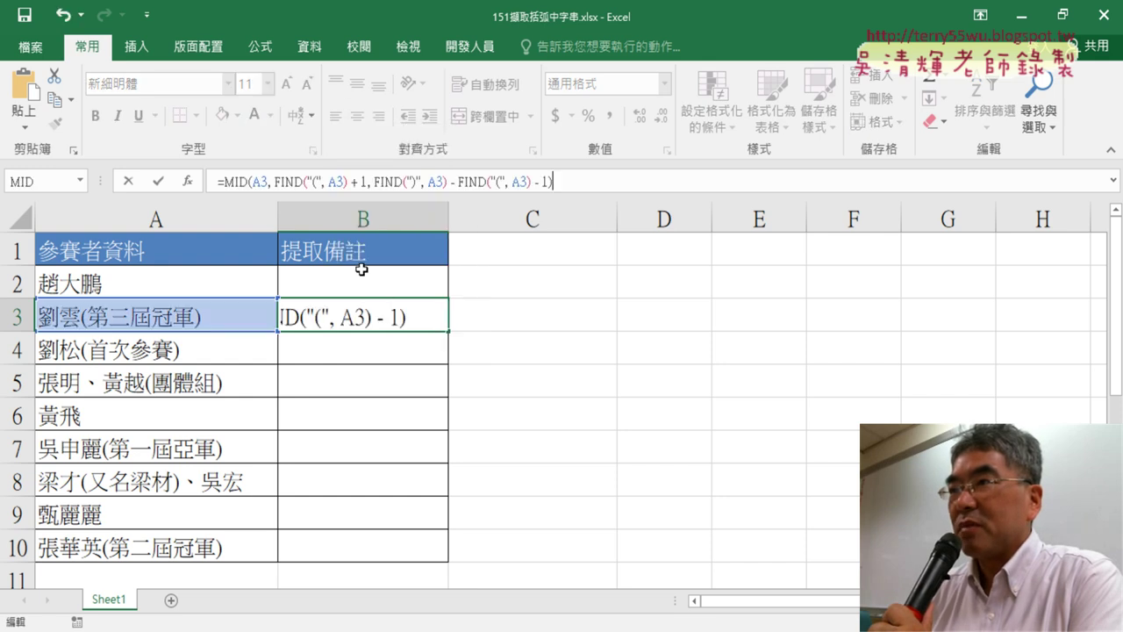
left_click(159, 183)
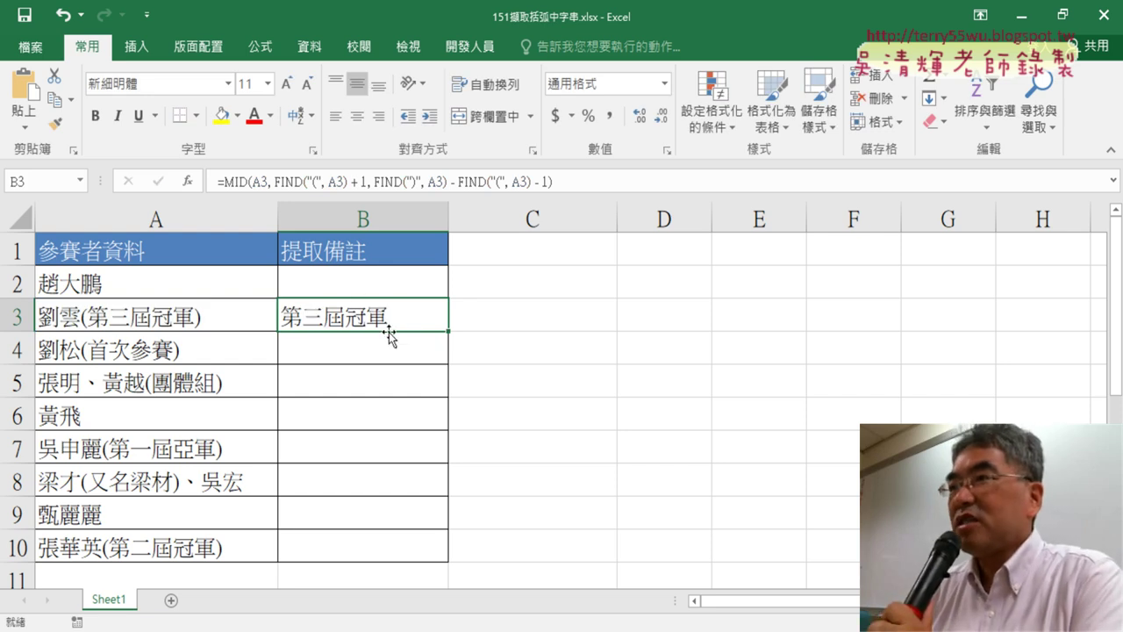
left_click_drag(451, 333, 460, 575)
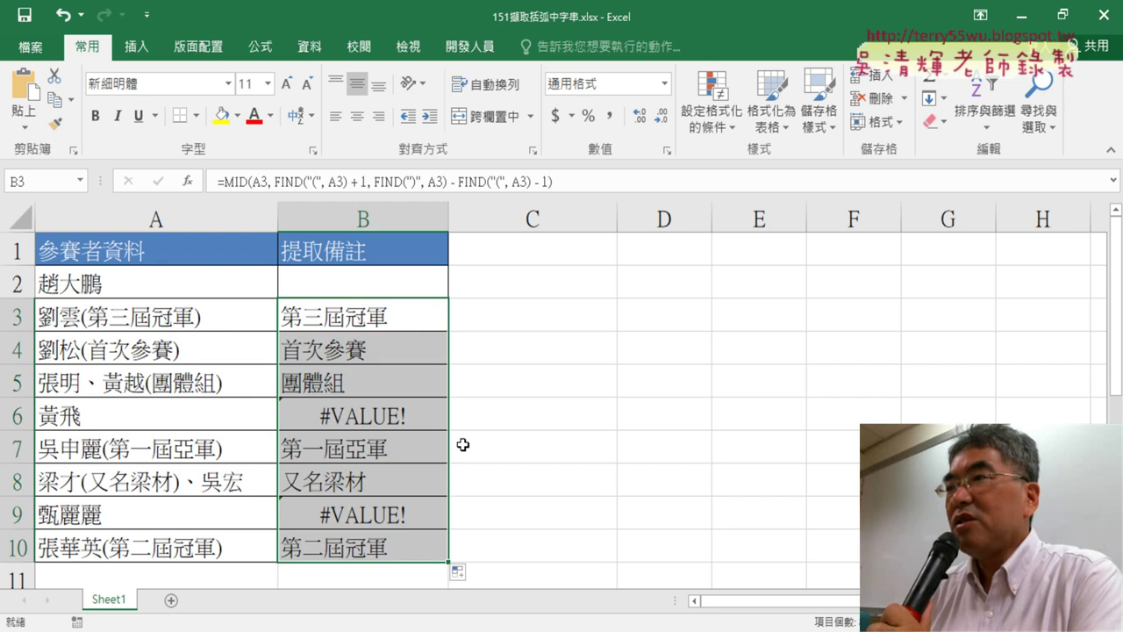
left_click(413, 311)
left_click_drag(448, 331, 443, 273)
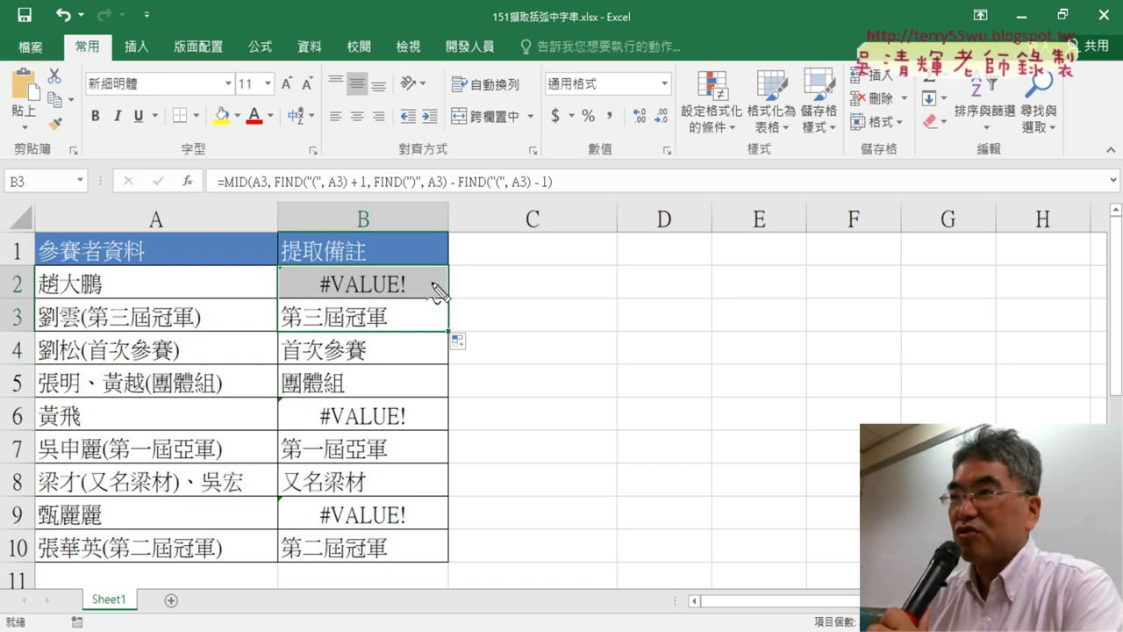
Step: Annotate the #VALUE! error in B2, FIND in the formula and the name in A2, then clear the marks
mouse_move(408, 311)
left_mouse_down()
mouse_move(358, 273)
mouse_move(323, 298)
left_mouse_up()
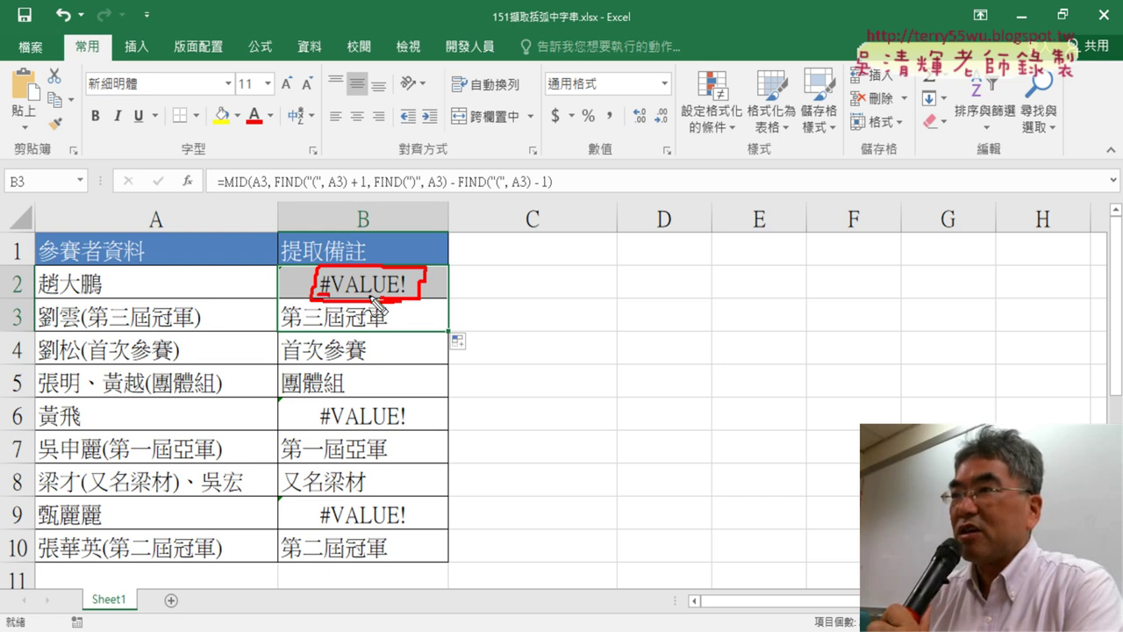
mouse_move(526, 274)
left_mouse_down()
mouse_move(563, 268)
mouse_move(541, 287)
left_mouse_up()
left_click_drag(545, 248, 545, 297)
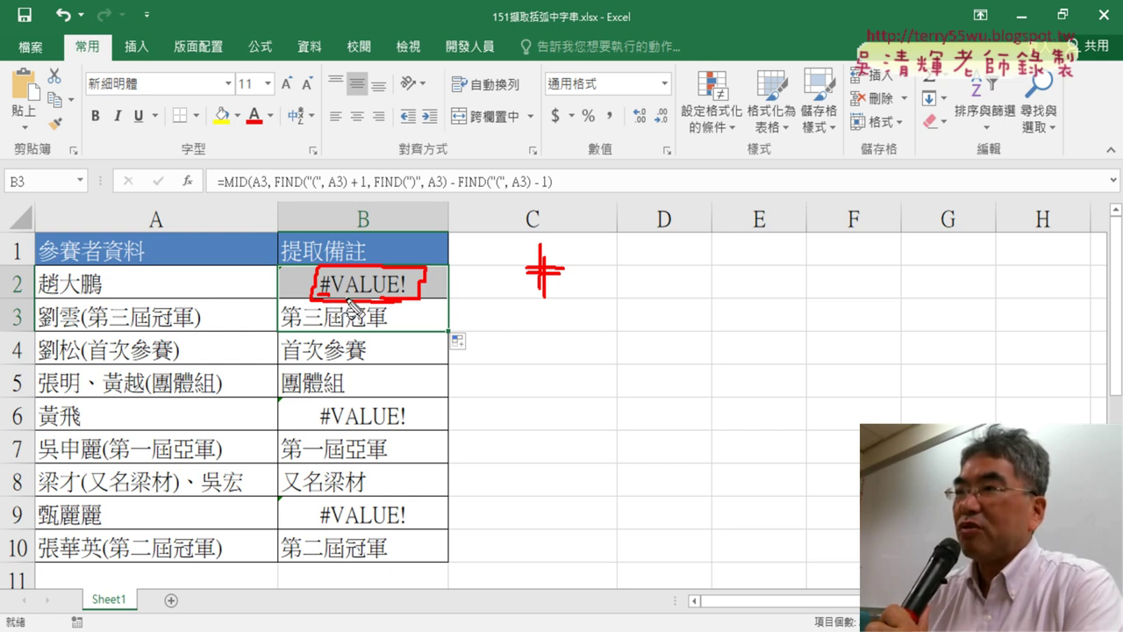
left_click_drag(342, 299, 405, 300)
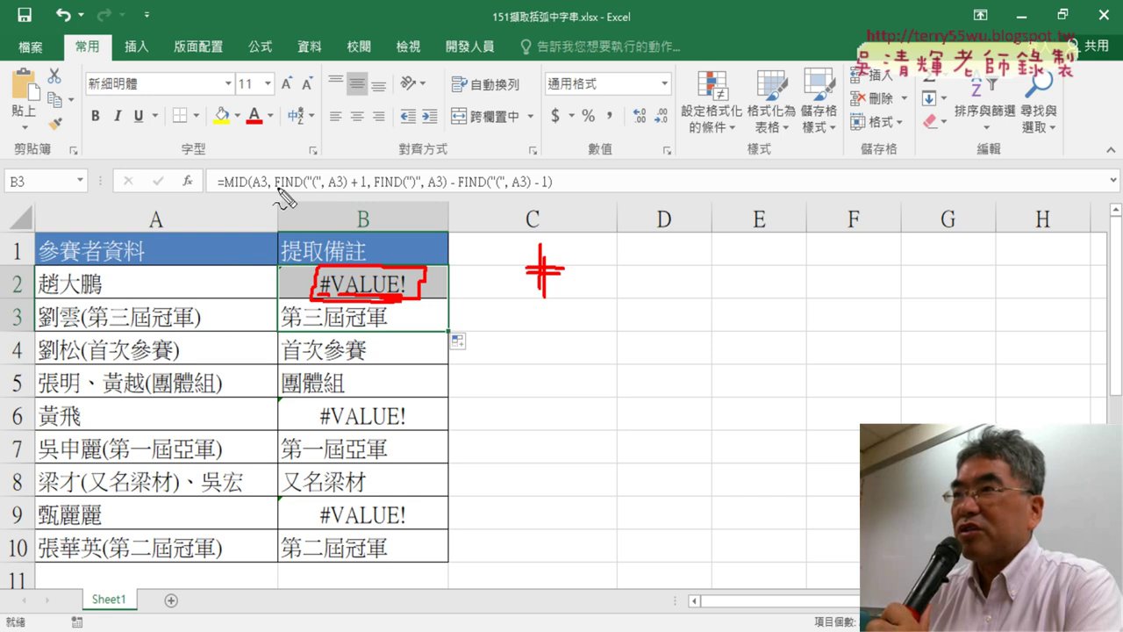
left_click_drag(273, 188, 296, 188)
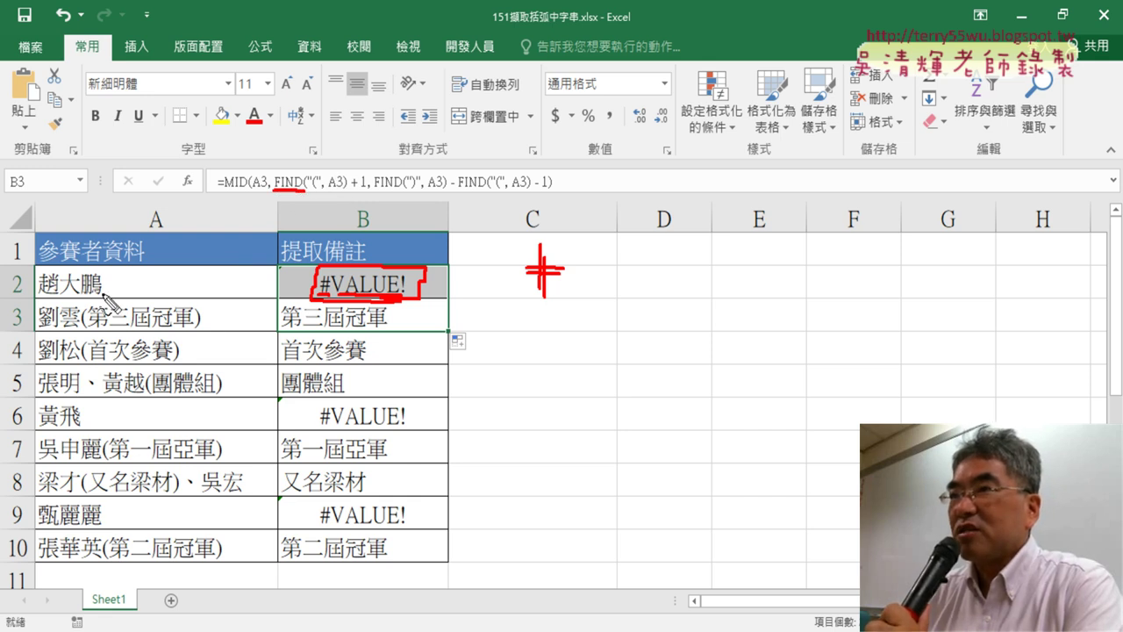
left_click_drag(33, 298, 102, 297)
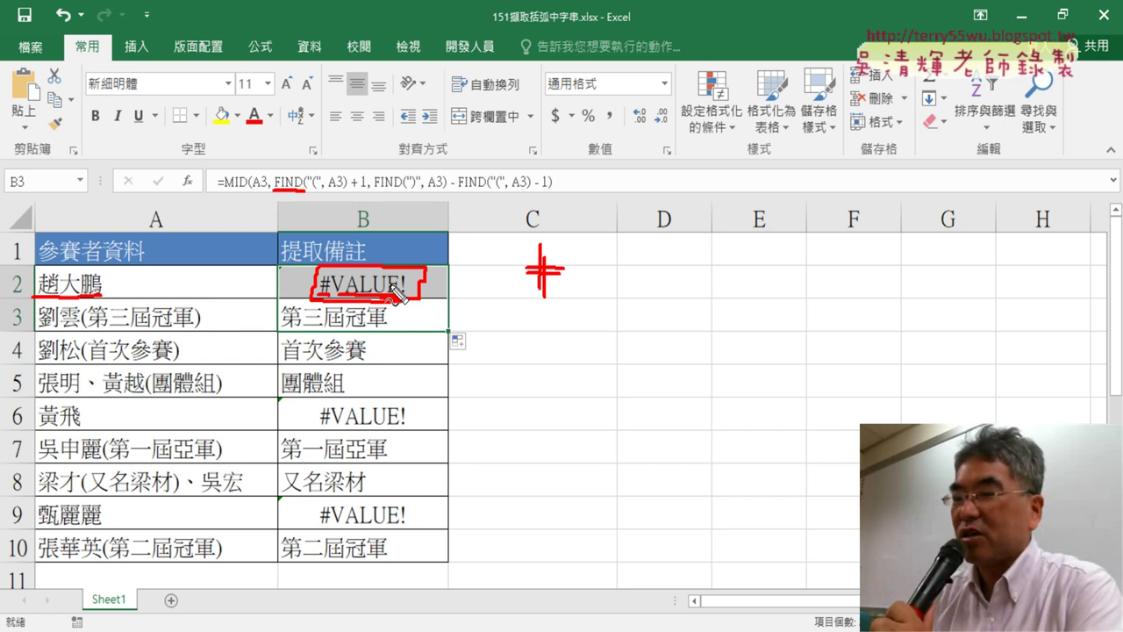
key("Escape")
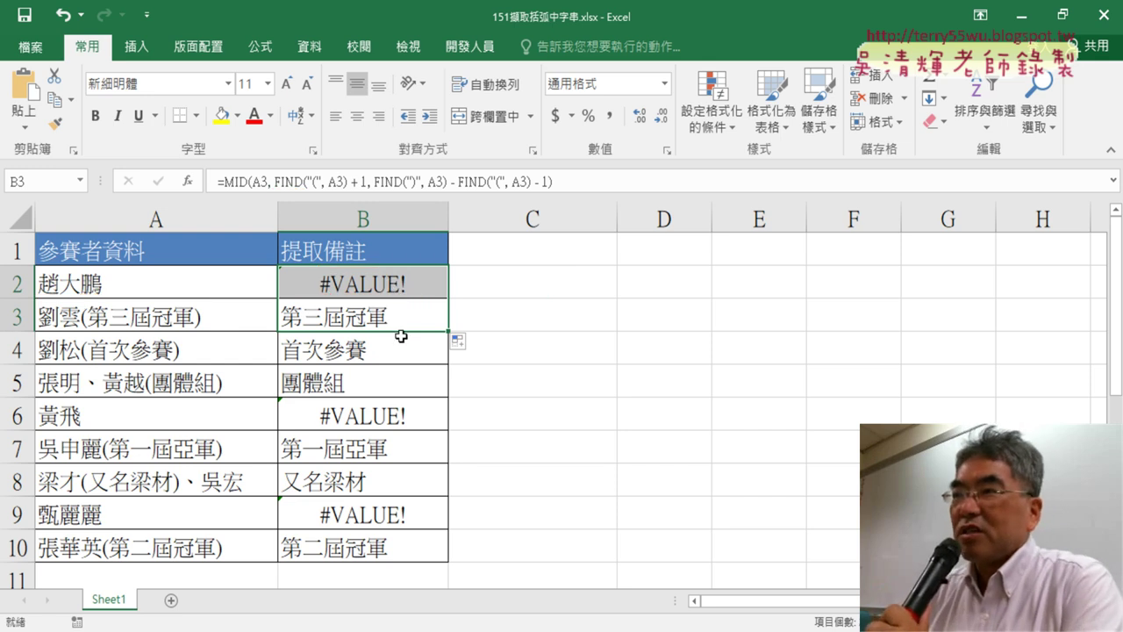
Step: Delete B2's formula and restore it with undo, then switch to ChatGPT
left_click(399, 327)
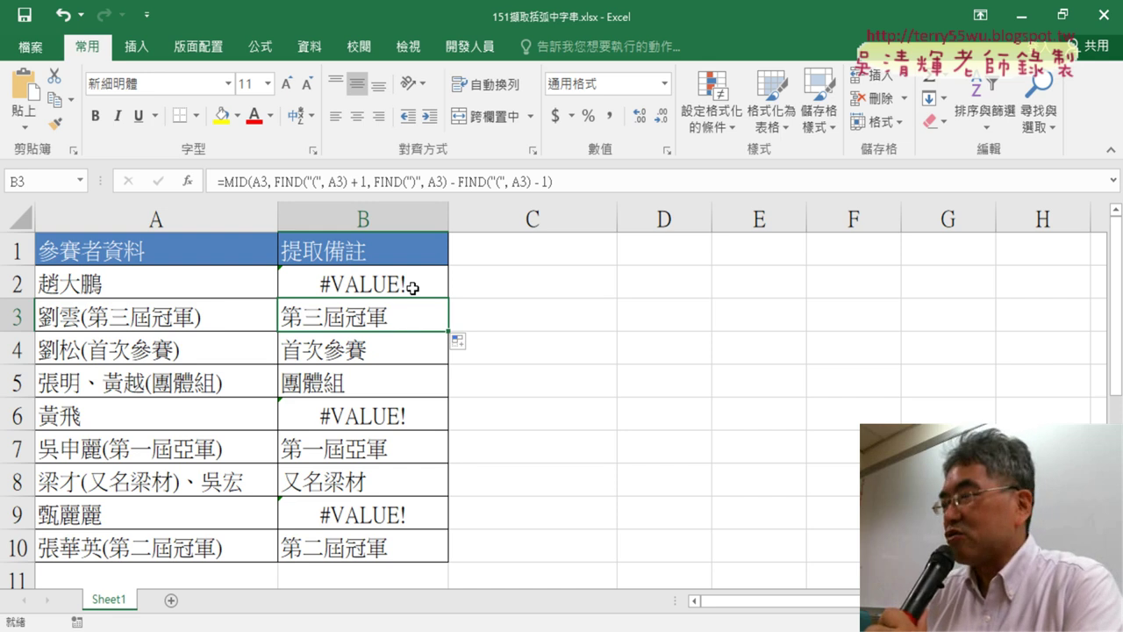
left_click(412, 288)
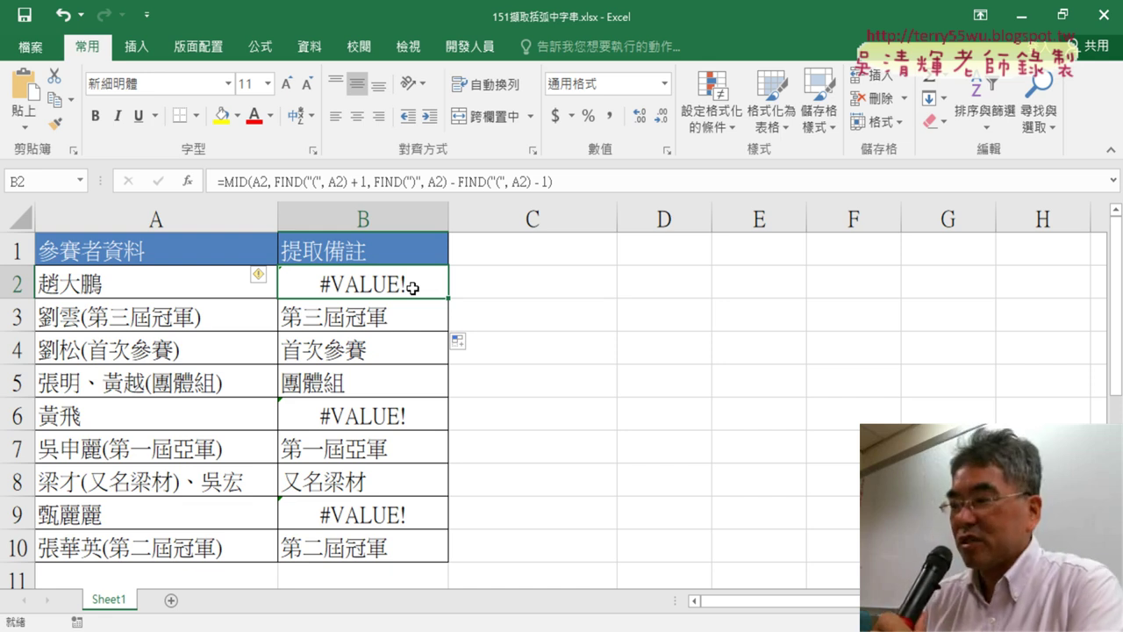
key("Delete")
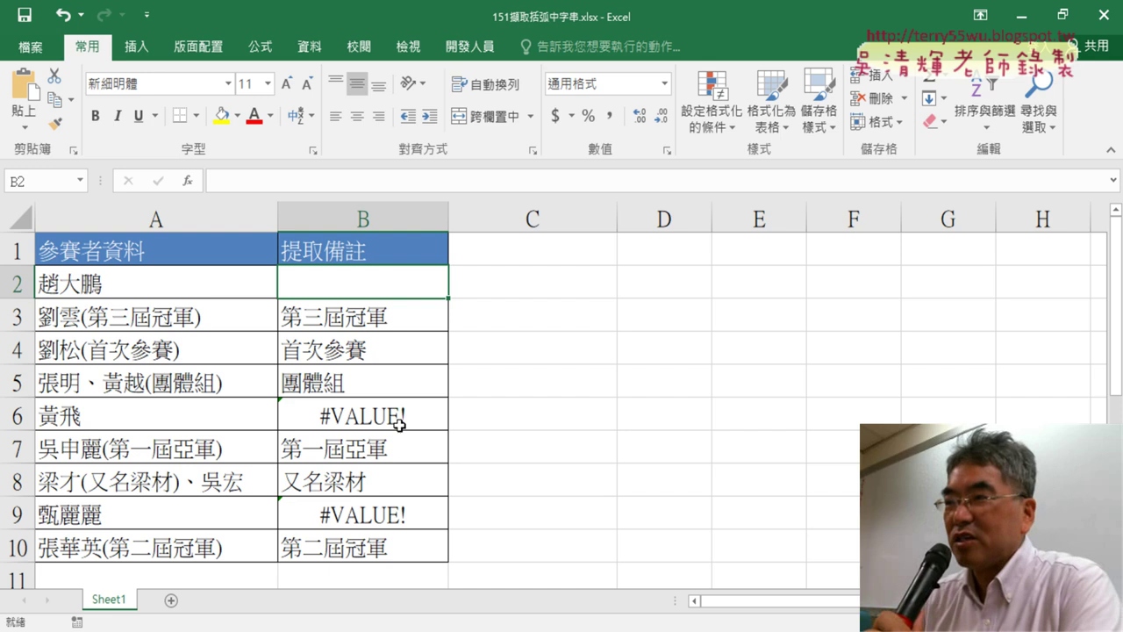
key("ctrl+z")
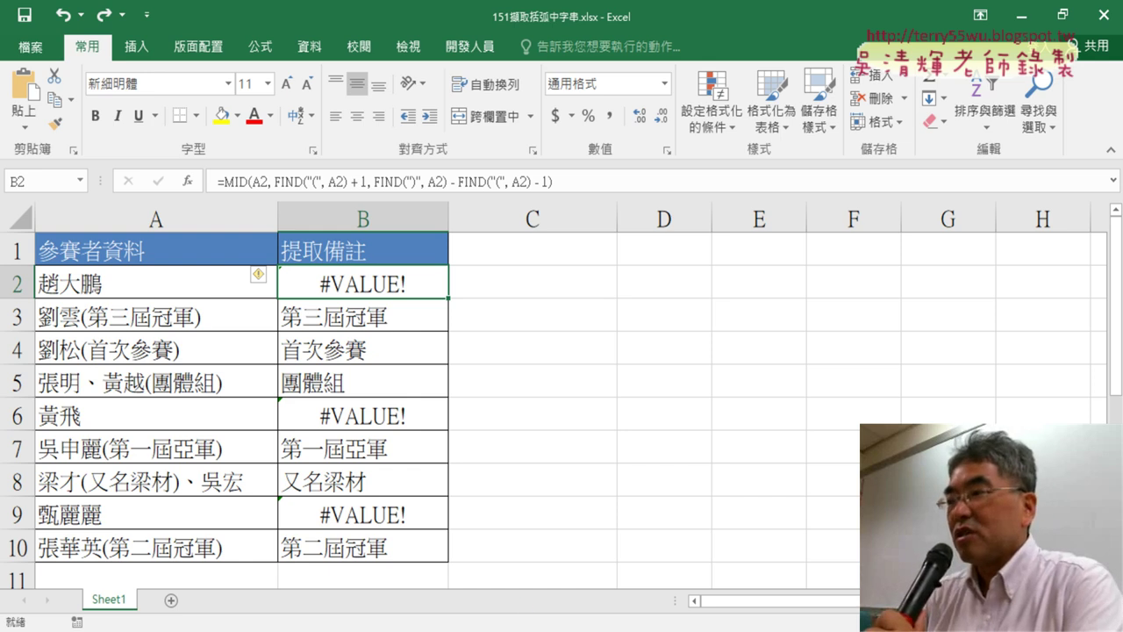
key("alt+Tab")
Step: Scroll ChatGPT down to the follow-up A2 question and move the browser aside to show column B
scroll(727, 392, "up", 3)
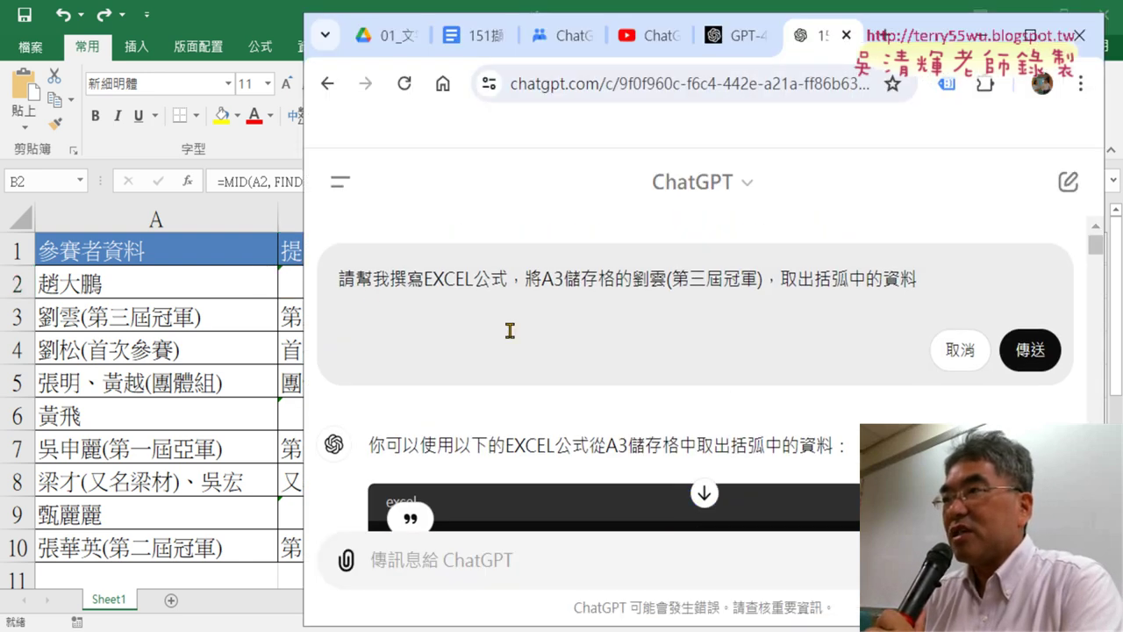
left_click_drag(340, 279, 923, 279)
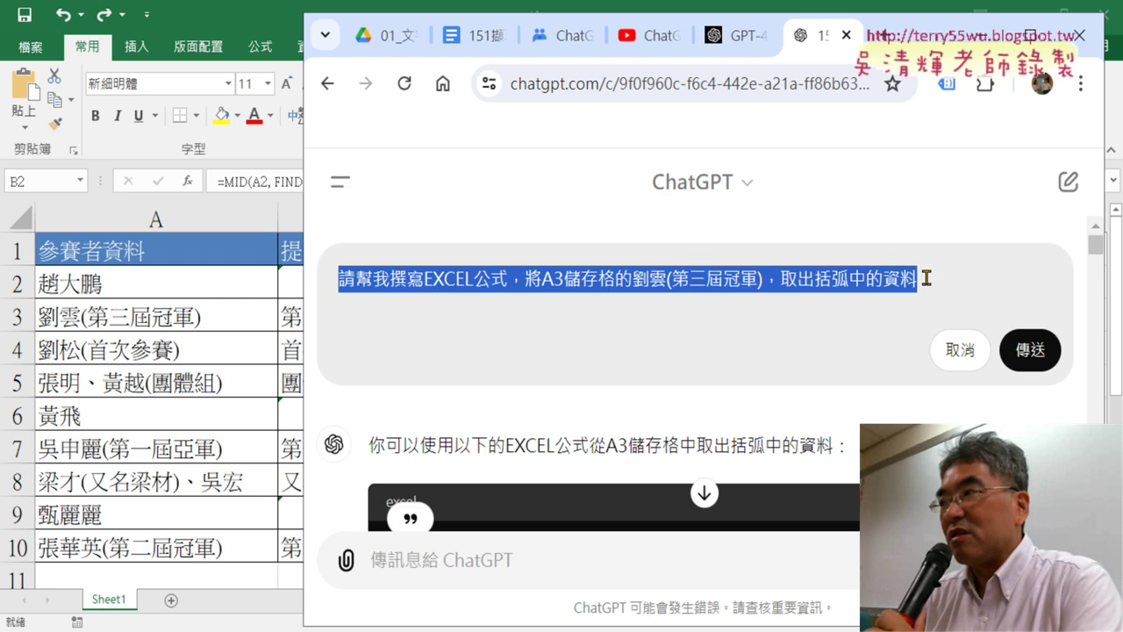
scroll(784, 339, "down", 2)
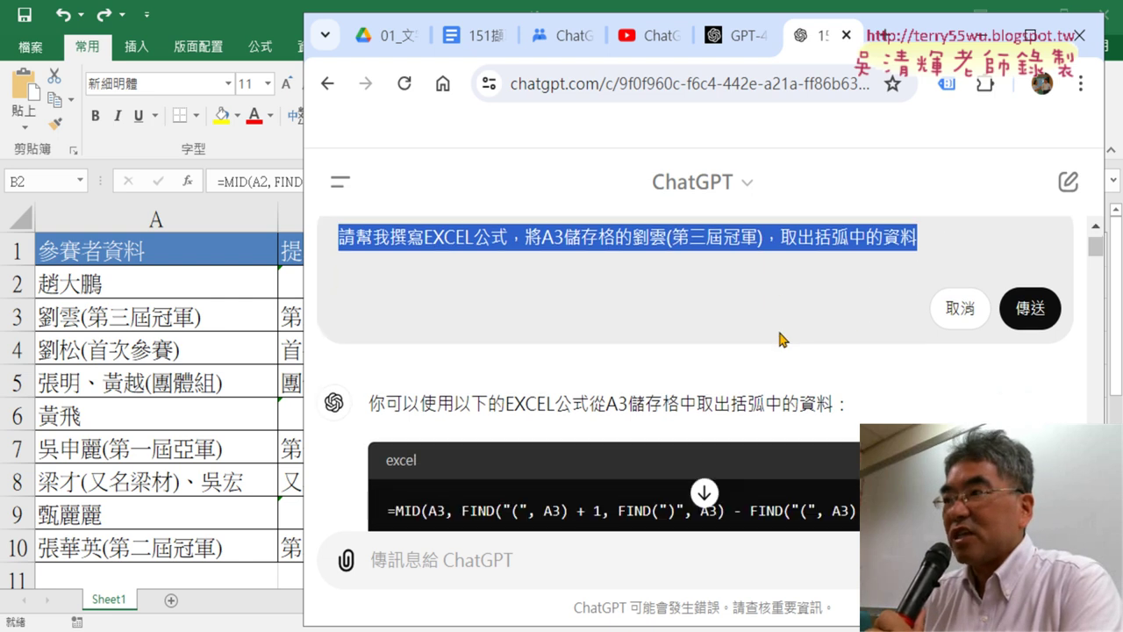
scroll(783, 340, "down", 5)
scroll(784, 340, "down", 2)
scroll(783, 339, "down", 2)
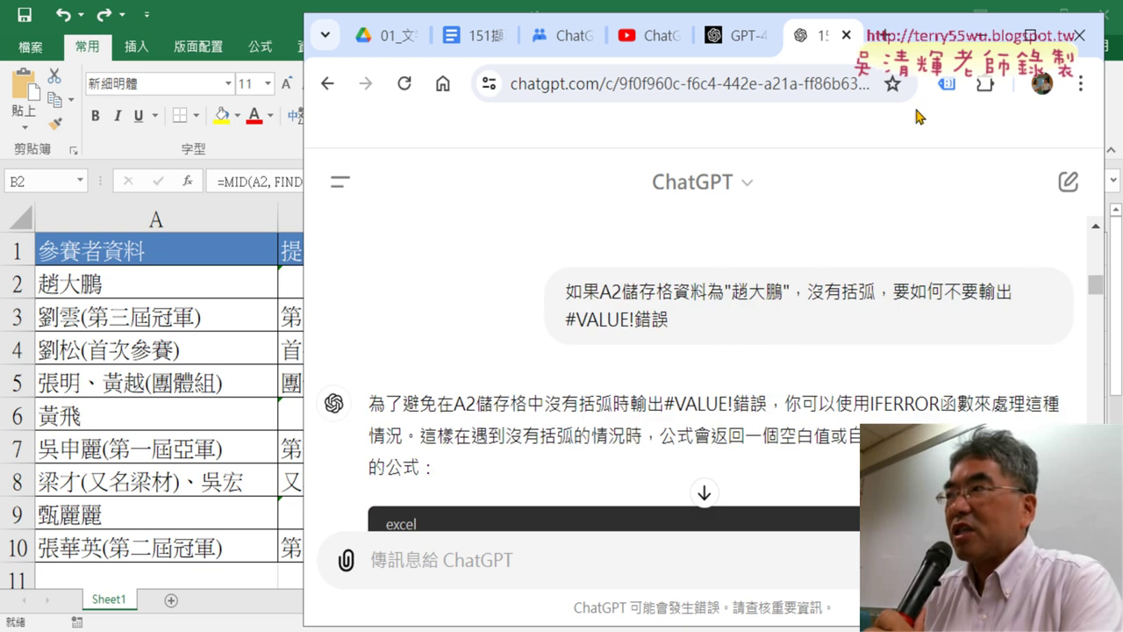
left_click_drag(932, 38, 1013, 42)
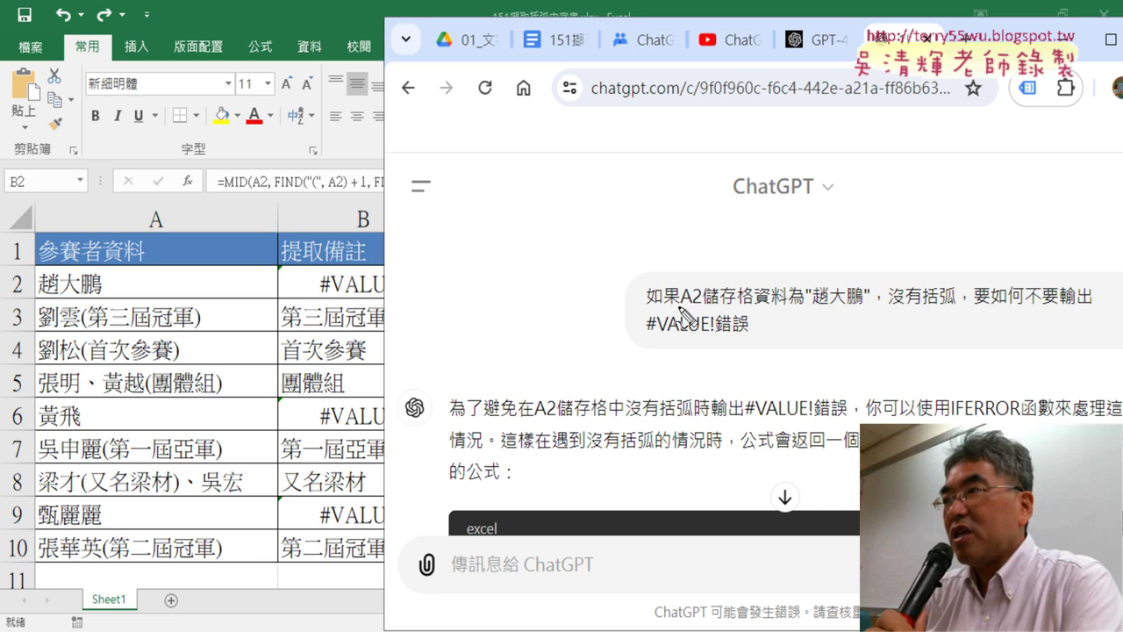
Step: Annotate A2 and its quoted name in the question, linking them to cell A2 in the sheet
left_click_drag(681, 308, 703, 307)
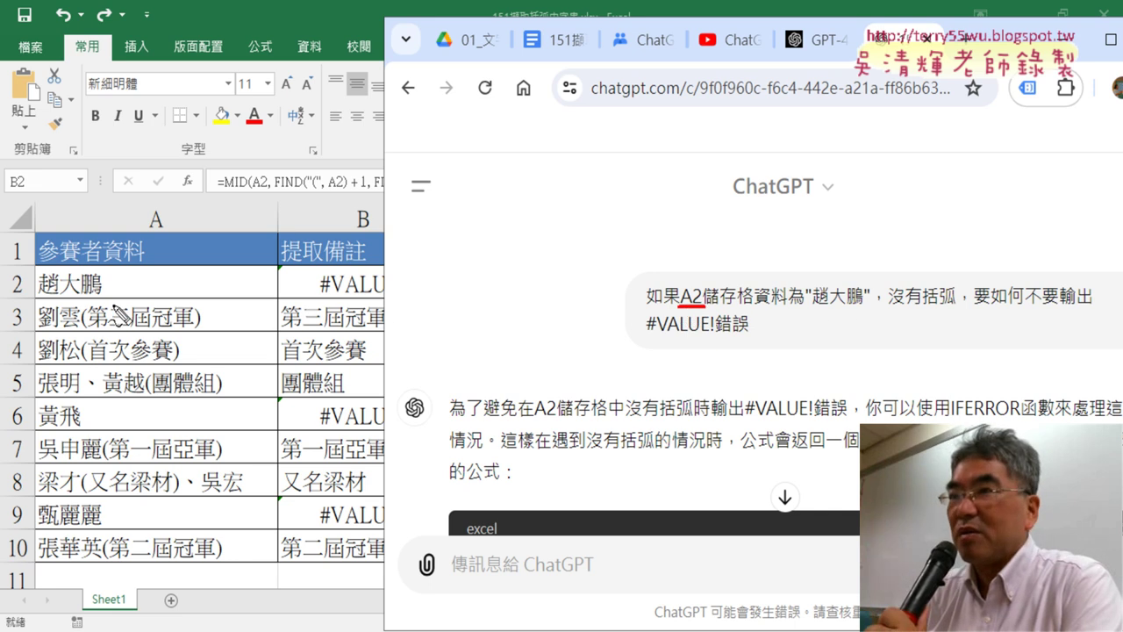
left_click_drag(673, 307, 707, 308)
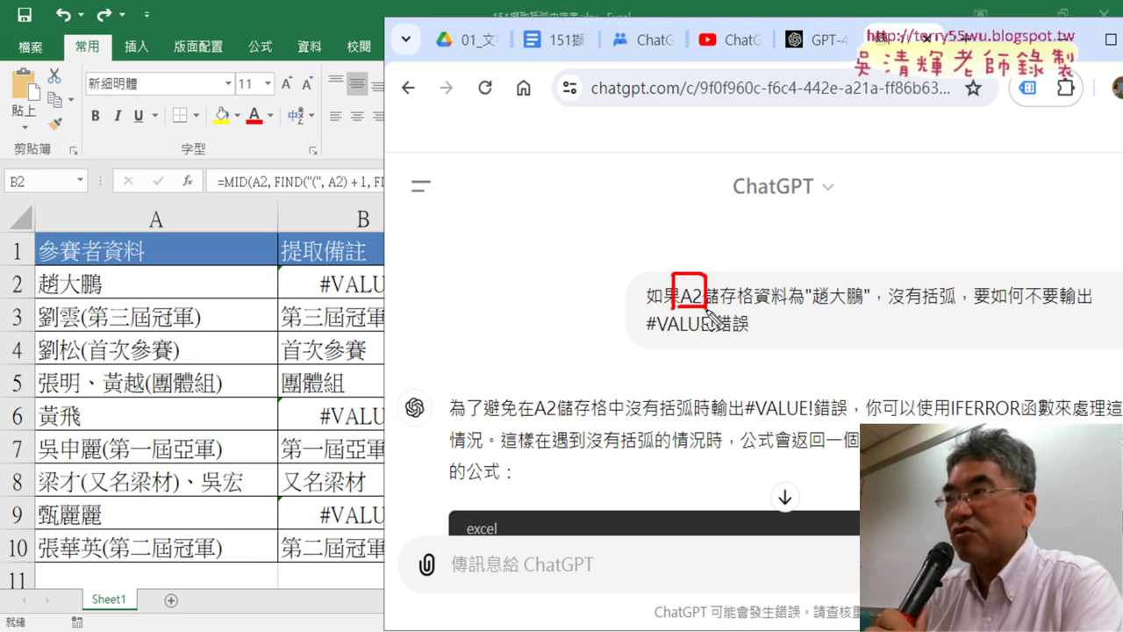
mouse_move(687, 259)
left_mouse_down()
mouse_move(106, 254)
mouse_move(141, 261)
left_mouse_up()
left_click_drag(35, 296, 96, 298)
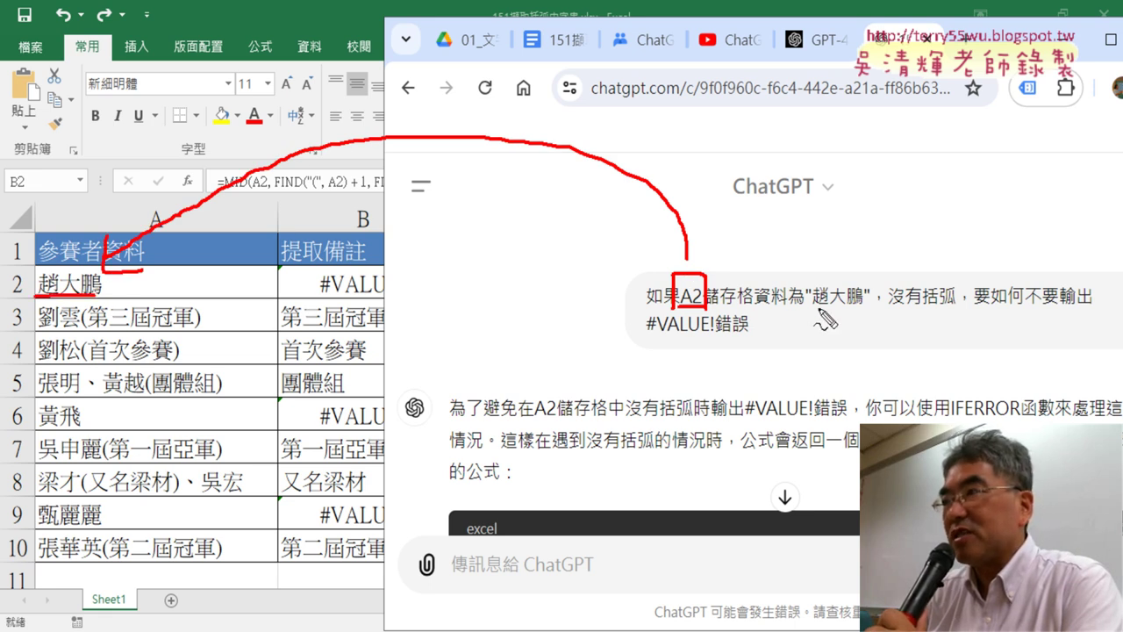
left_click_drag(817, 308, 863, 310)
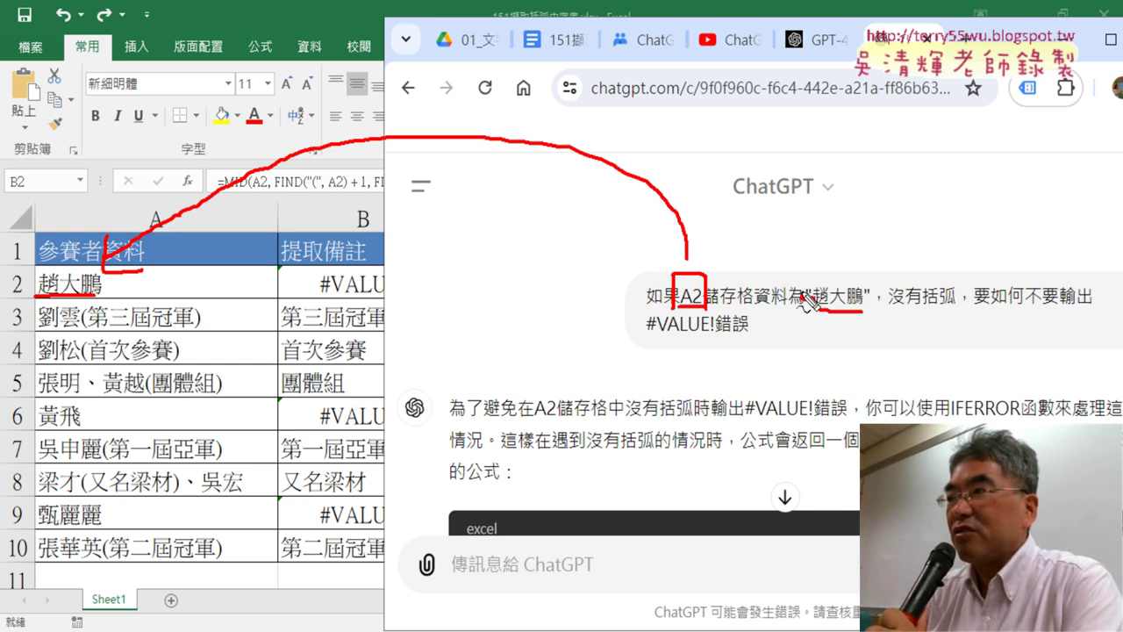
left_click_drag(805, 287, 870, 307)
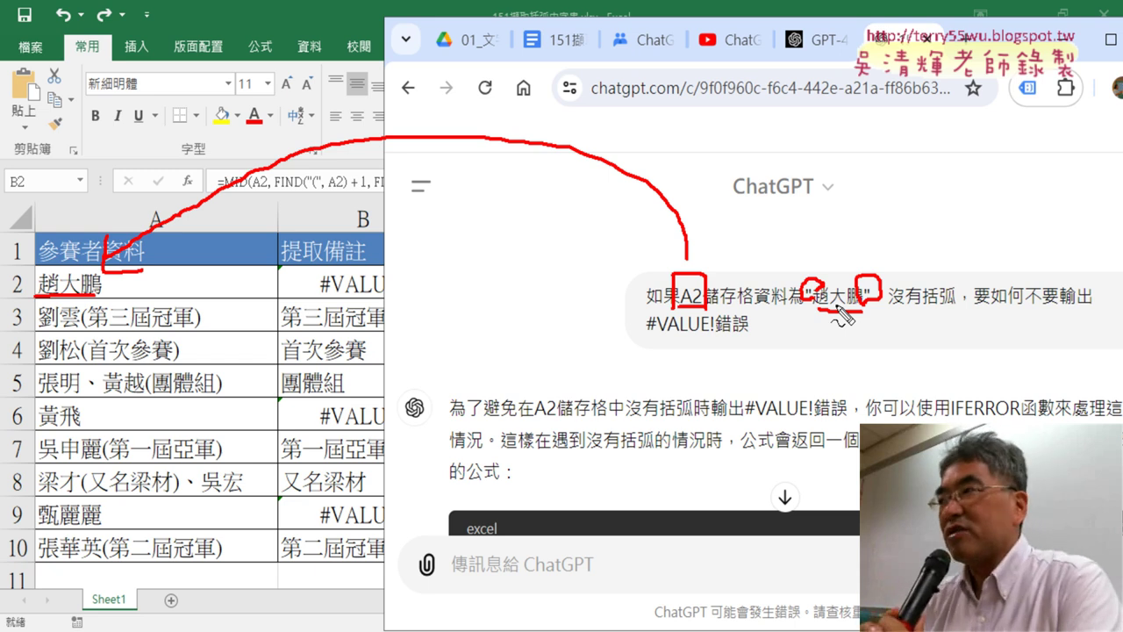
key("Escape")
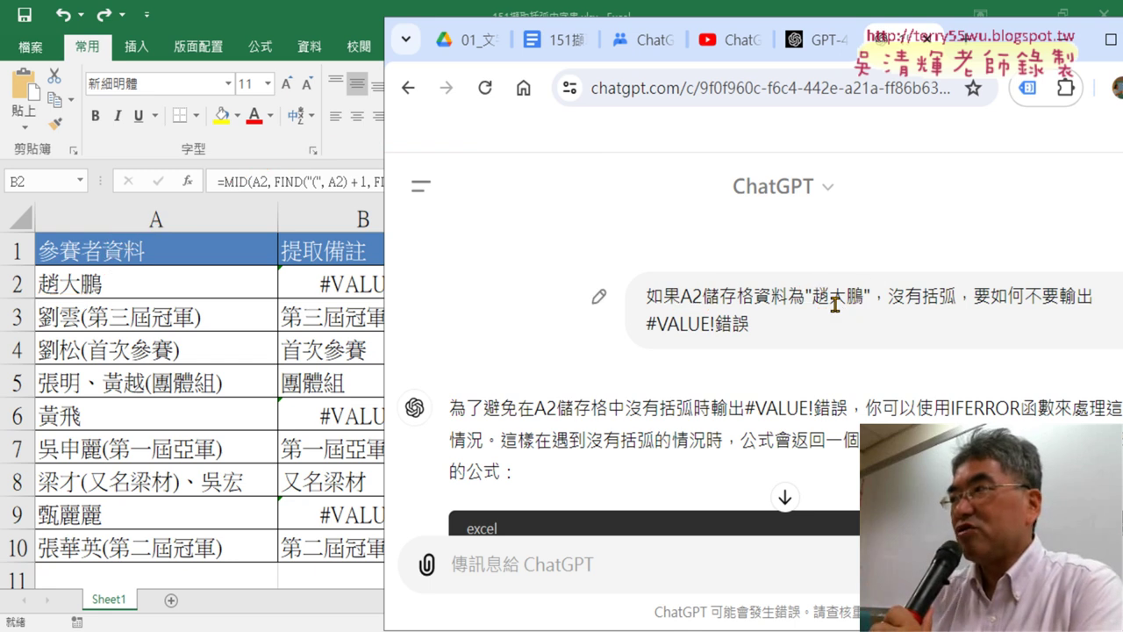
Step: Highlight 沒有括弧 and 錯誤 in the follow-up question
mouse_move(889, 301)
left_mouse_down()
mouse_move(1096, 304)
mouse_move(664, 323)
mouse_move(758, 330)
left_mouse_up()
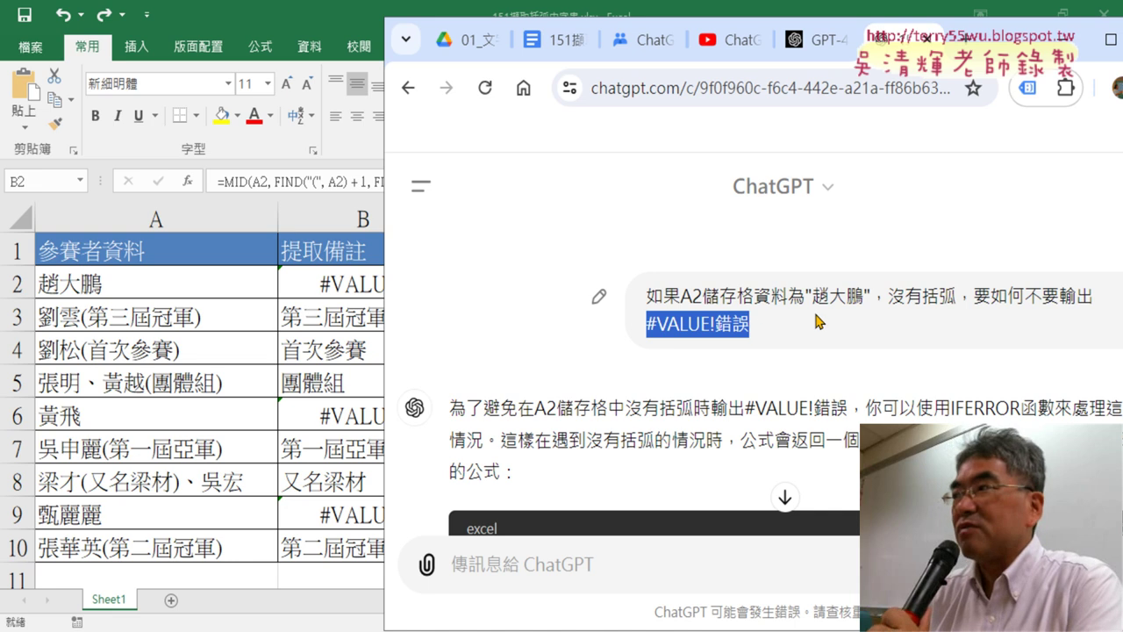
left_click(732, 328)
left_click_drag(720, 324, 761, 330)
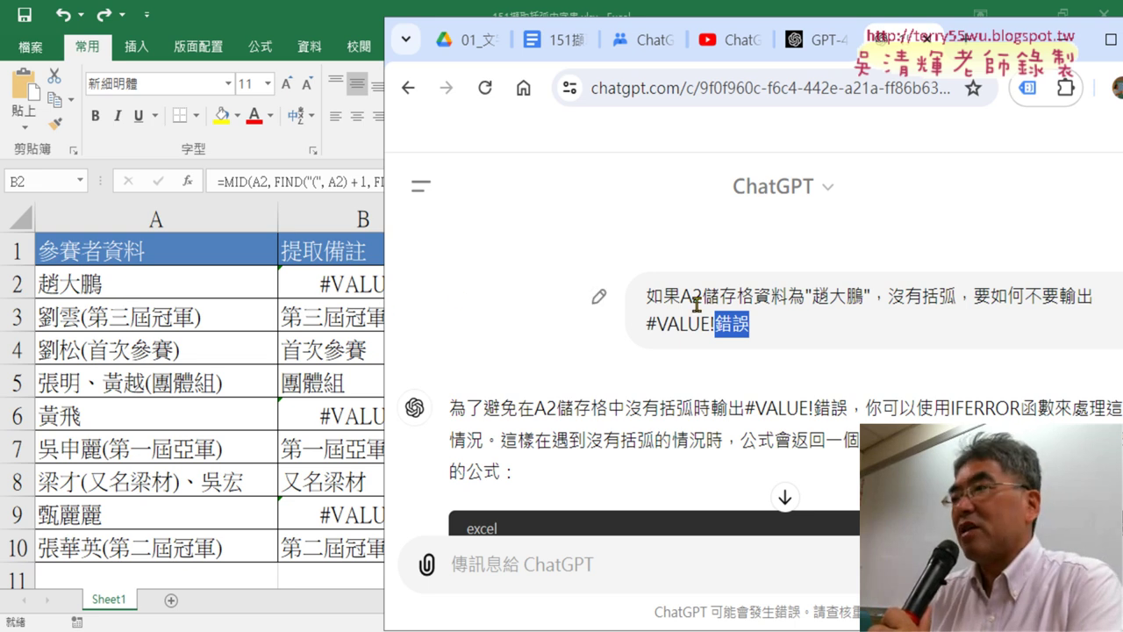
Step: Scroll to the IFERROR reply and mark IFERROR( against the #VALUE! error in B2
left_click_drag(1000, 40, 876, 34)
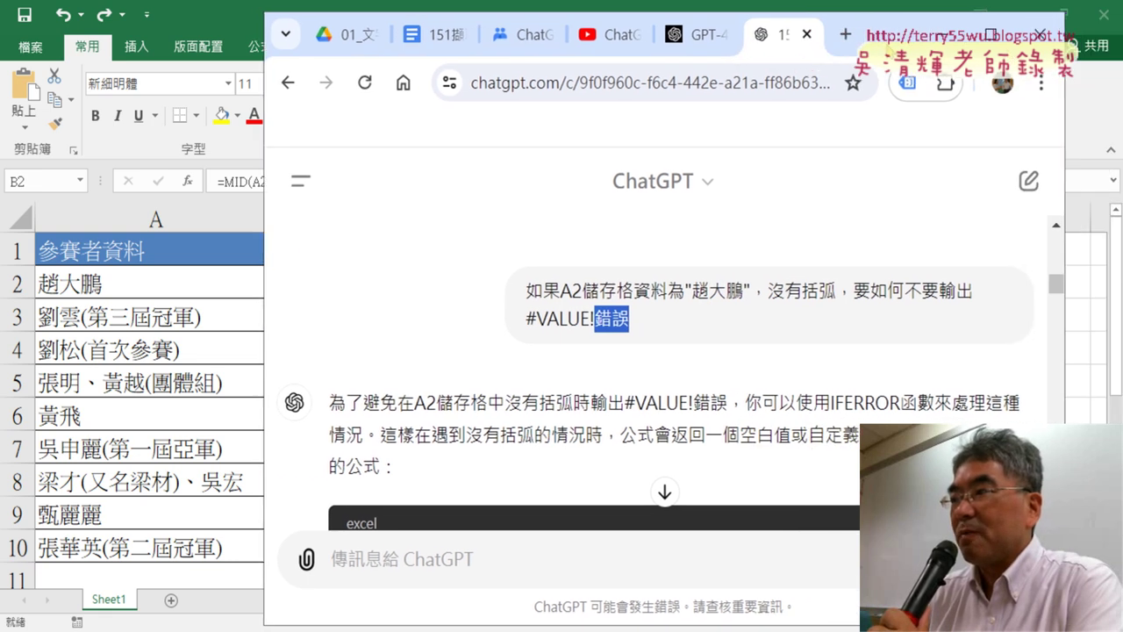
scroll(869, 235, "down", 1)
scroll(869, 235, "down", 2)
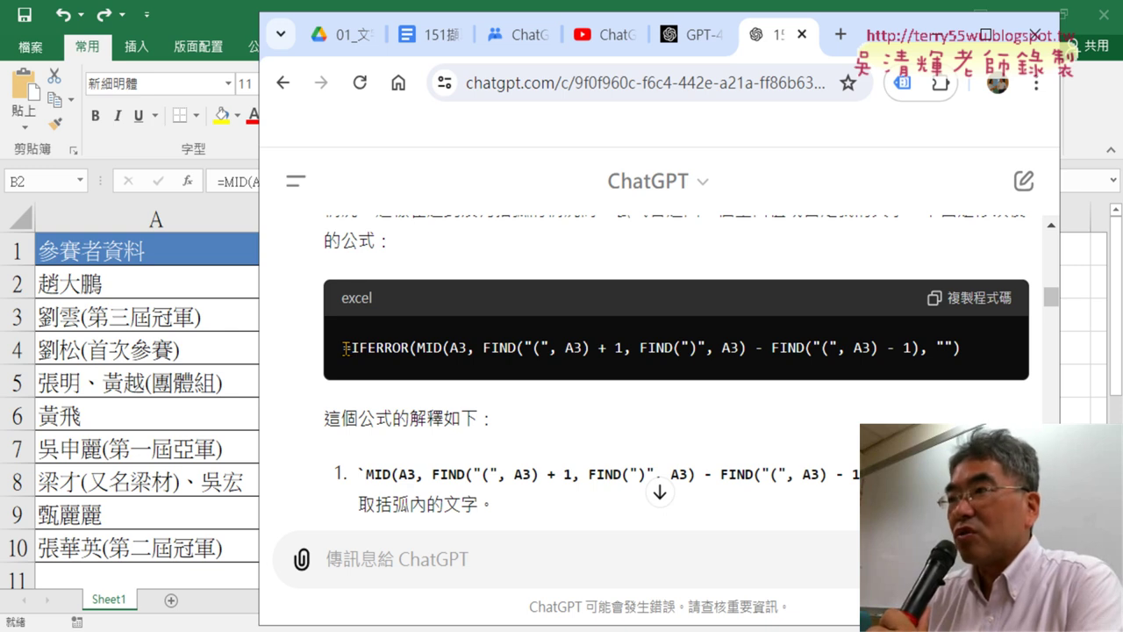
left_click_drag(418, 348, 351, 348)
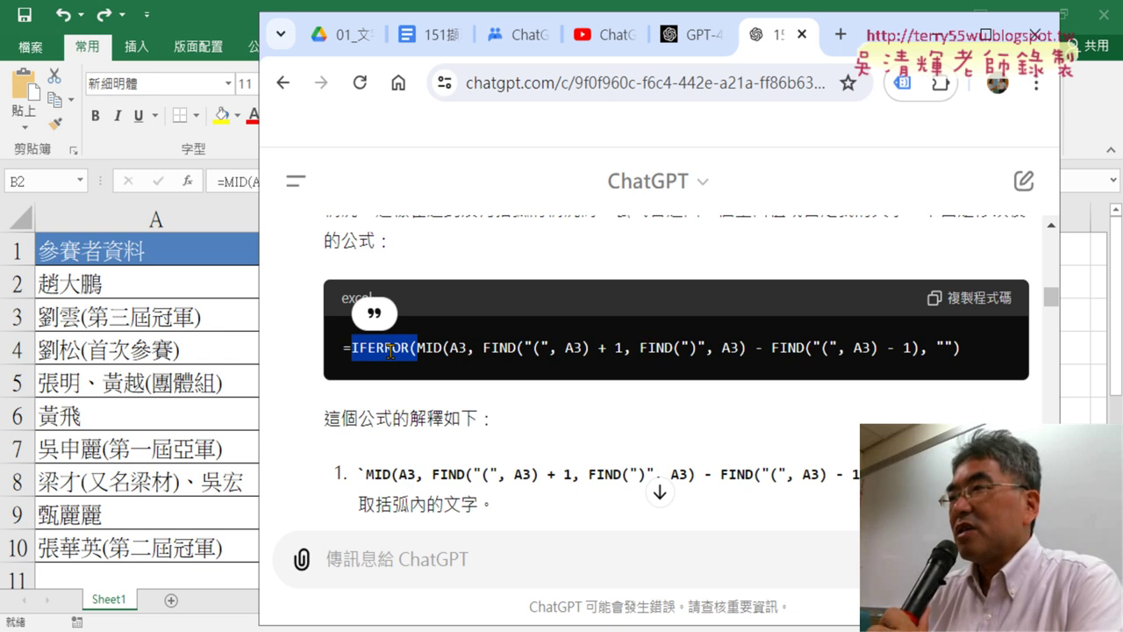
left_click_drag(888, 47, 1063, 49)
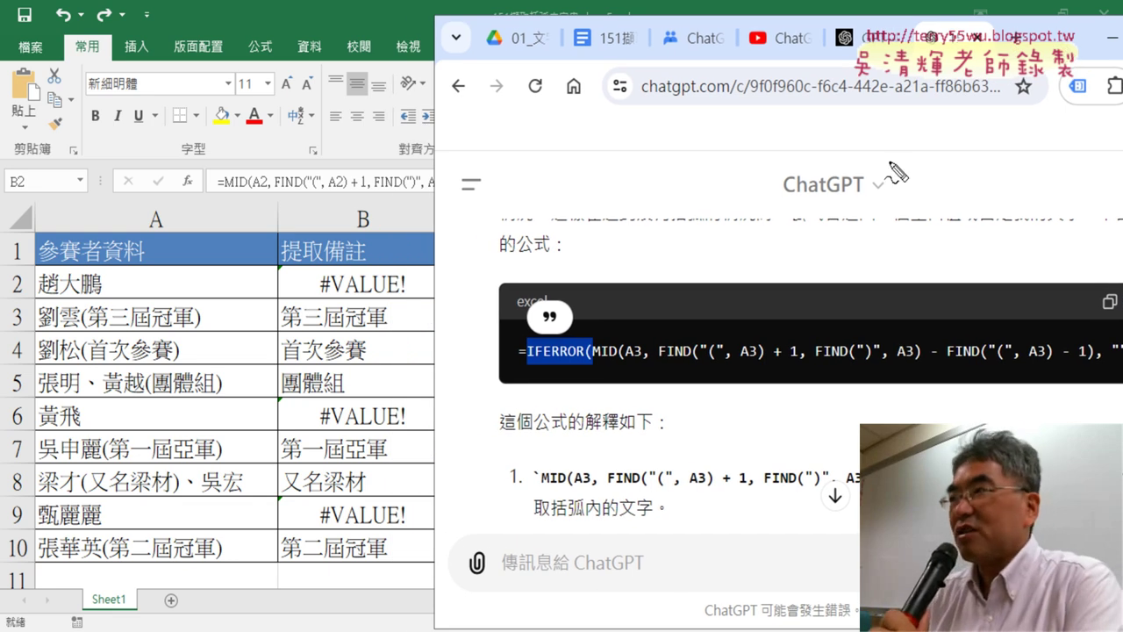
left_click_drag(530, 366, 595, 364)
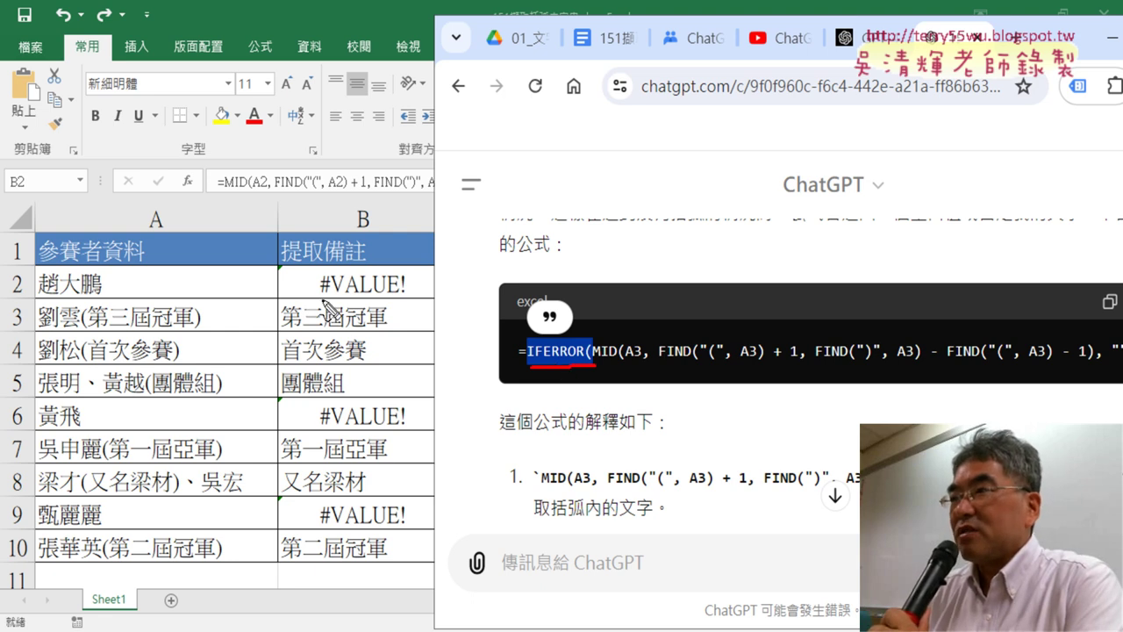
mouse_move(321, 298)
left_mouse_down()
mouse_move(336, 262)
mouse_move(341, 300)
left_mouse_up()
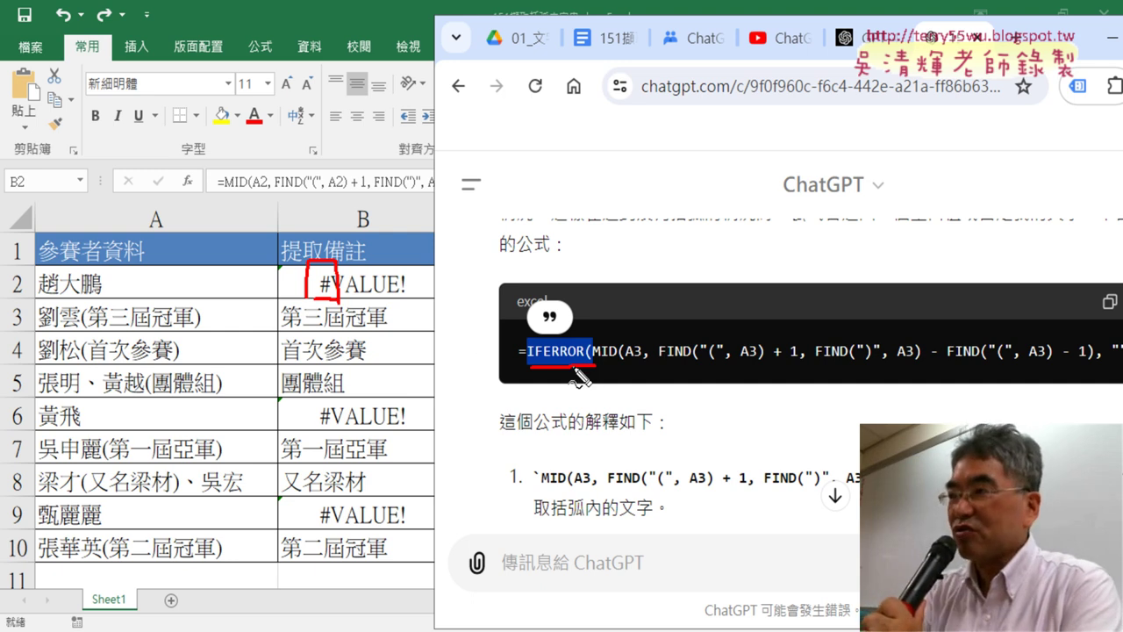
key("Escape")
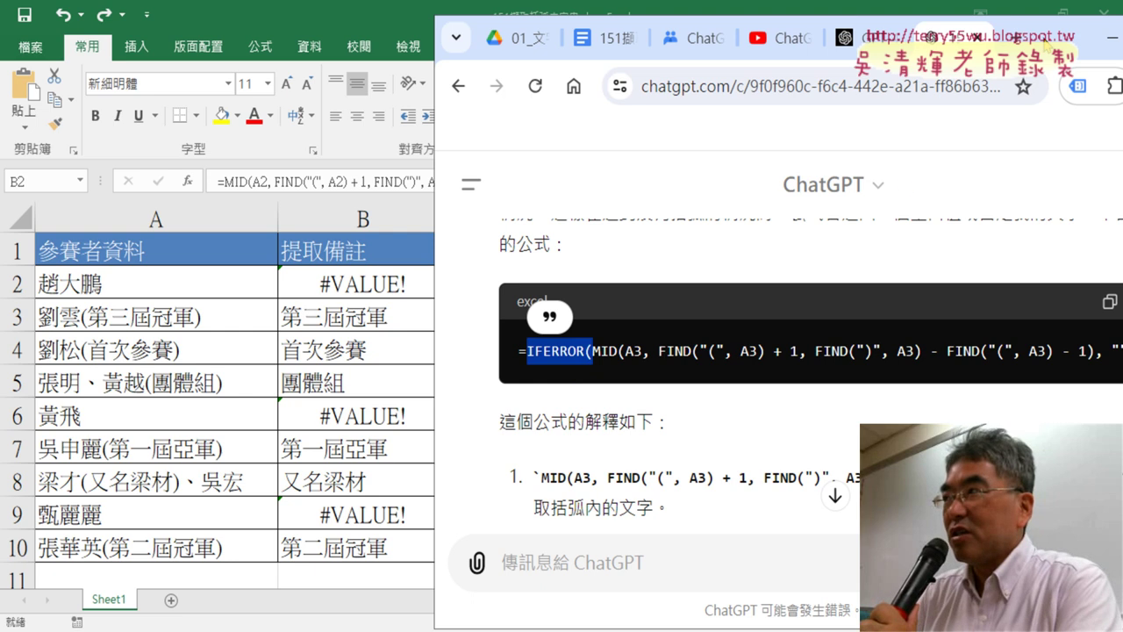
Step: Move the browser back and copy the suggested IFERROR-wrapped formula
left_click_drag(1049, 44, 888, 43)
left_click(999, 300)
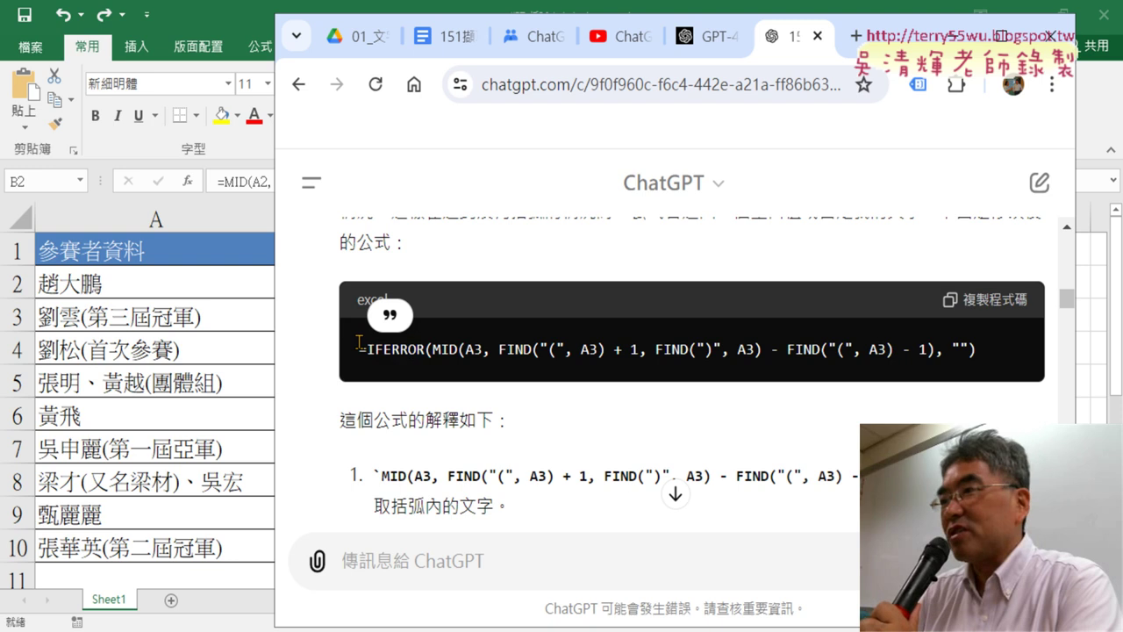
left_click_drag(359, 349, 1007, 356)
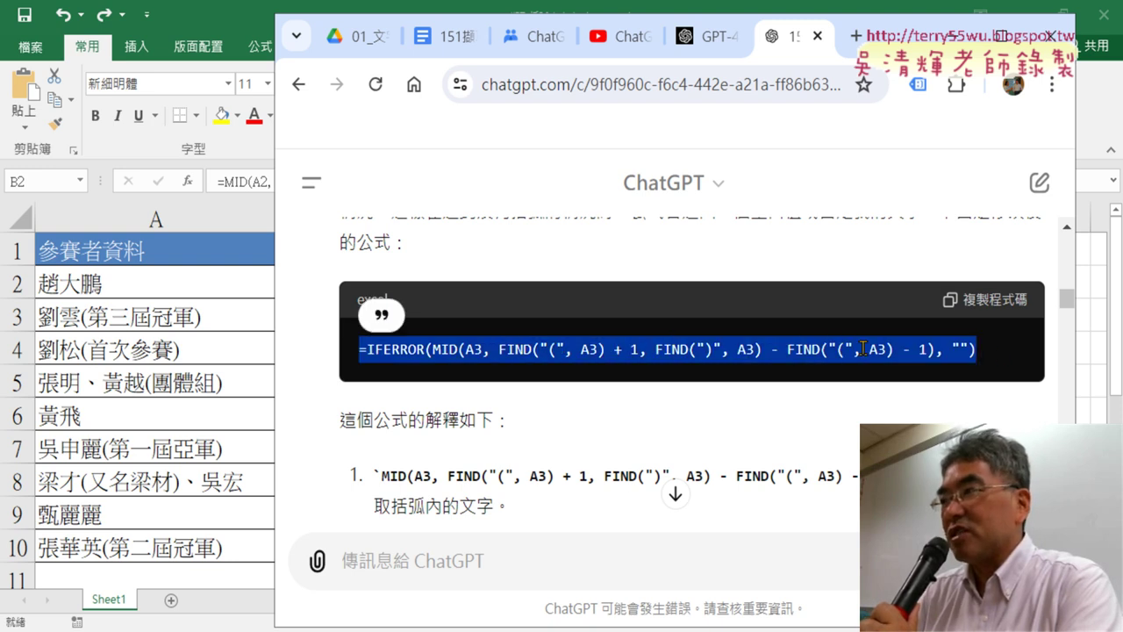
right_click(838, 355)
left_click(602, 121)
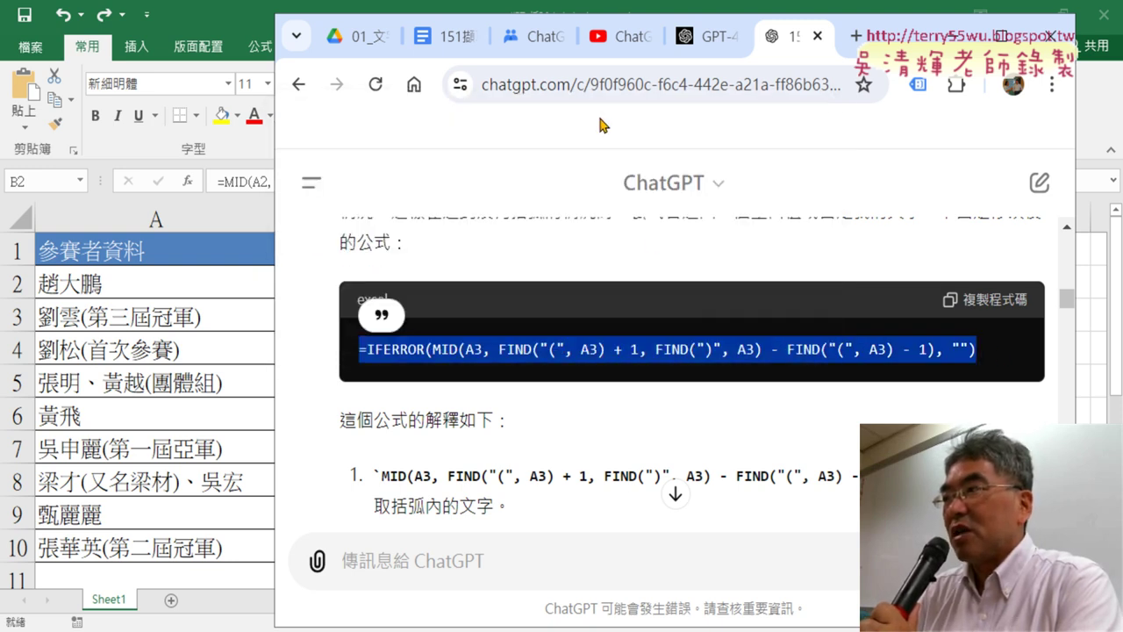
Step: Highlight the A3 reference in the suggested formula, then return to the Excel workbook
left_click(485, 349)
double_click(485, 349)
left_click(481, 349)
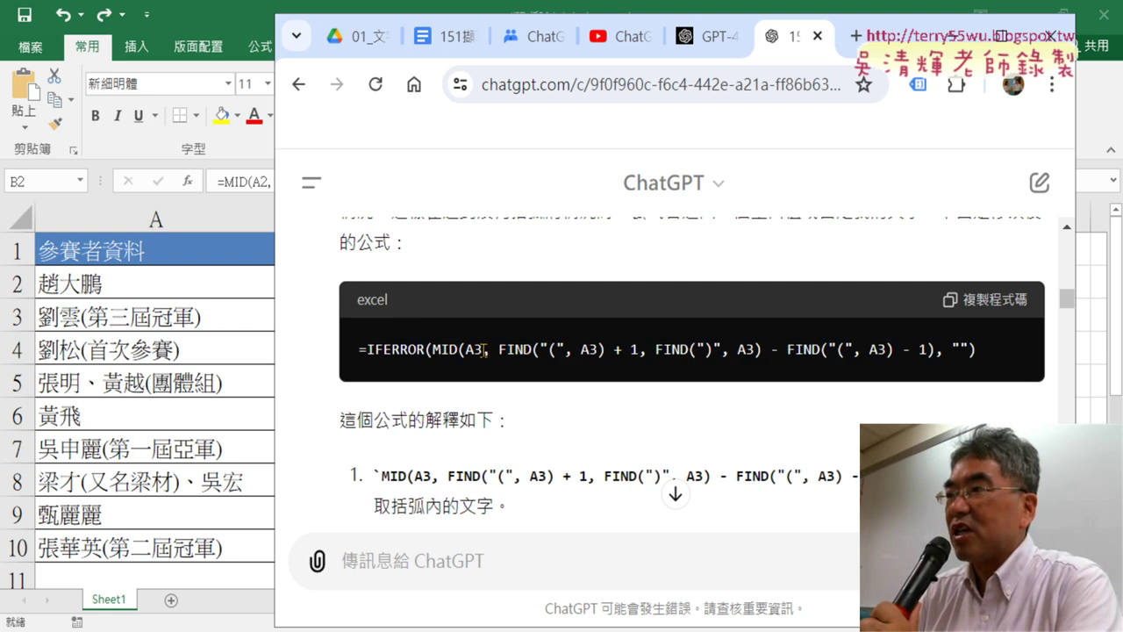
left_click_drag(480, 349, 460, 349)
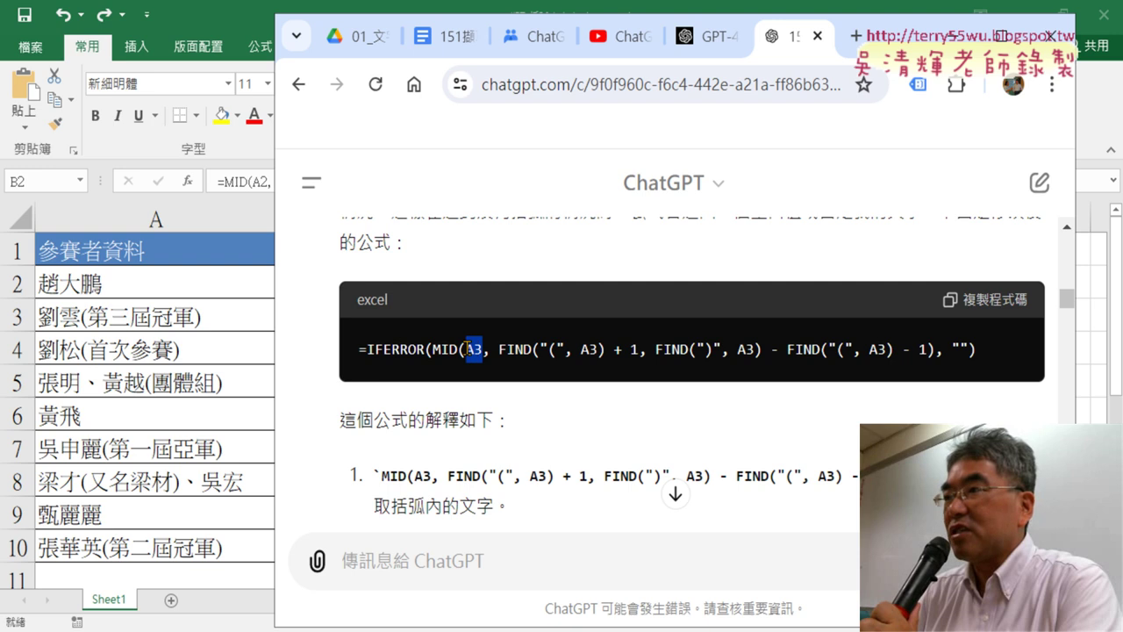
key("alt+Tab")
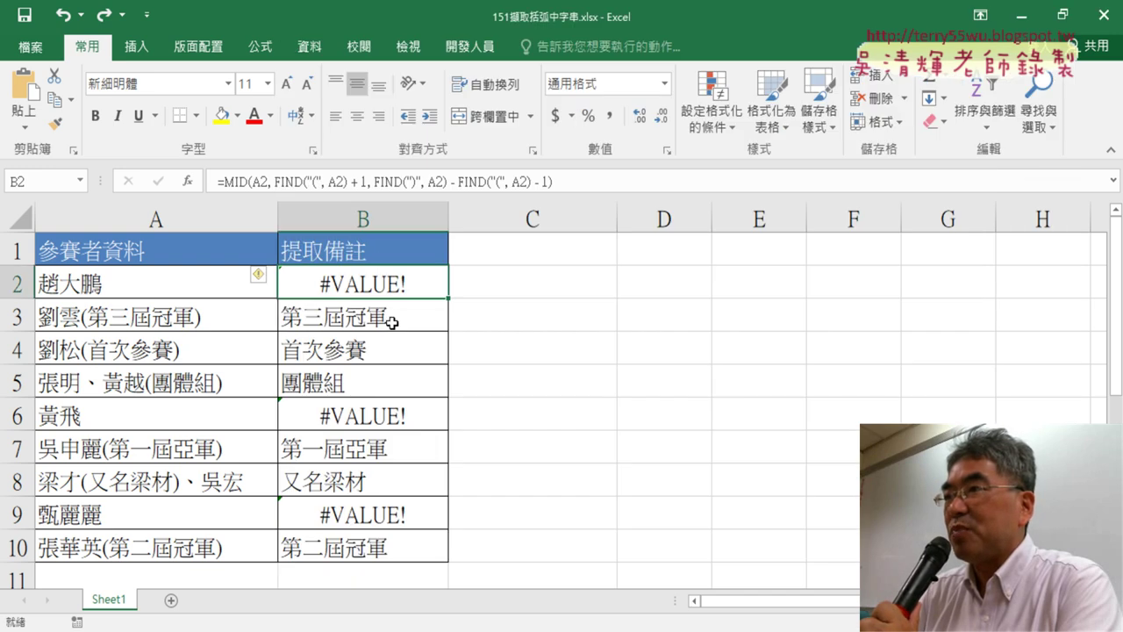
Step: Replace B3's formula with the pasted IFERROR-wrapped version and confirm it
left_click(391, 323)
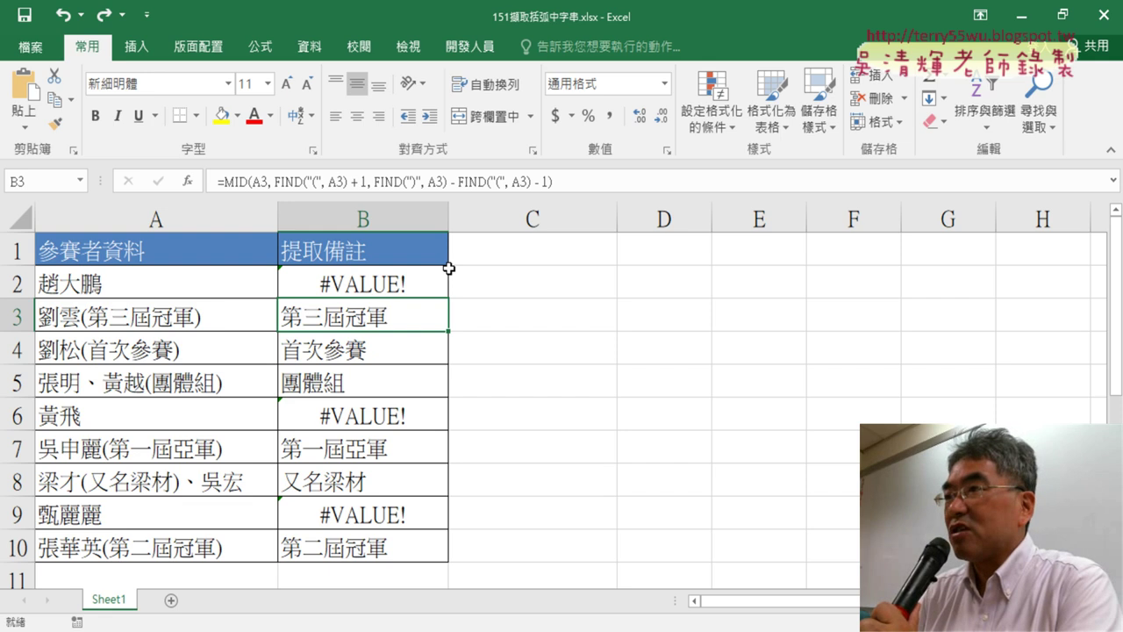
left_click_drag(604, 182, 219, 181)
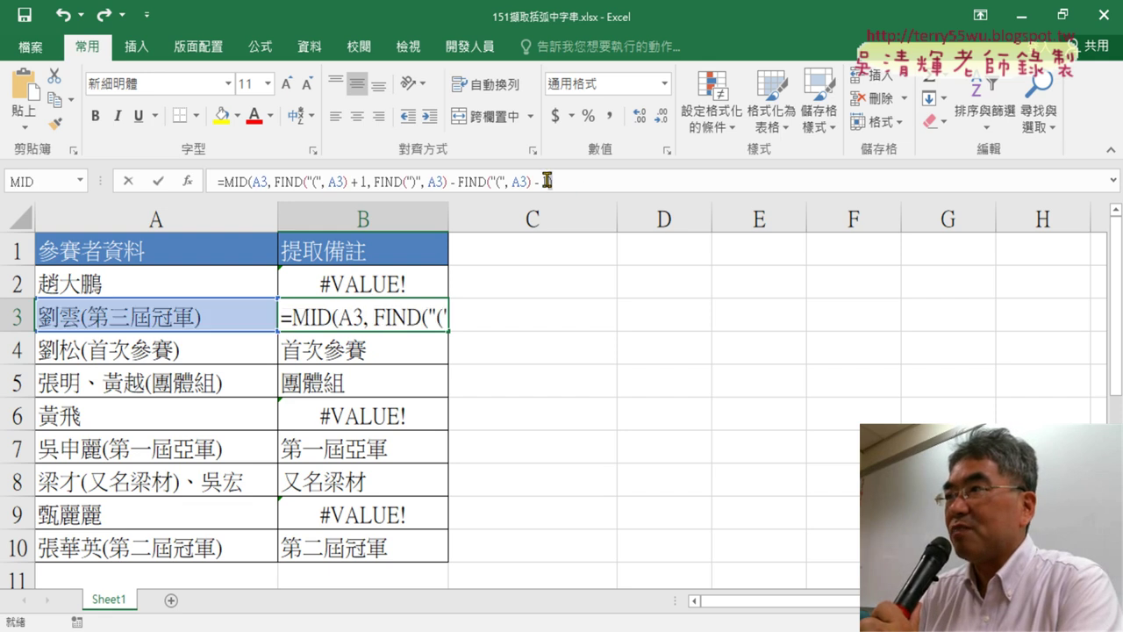
right_click(283, 191)
left_click(330, 252)
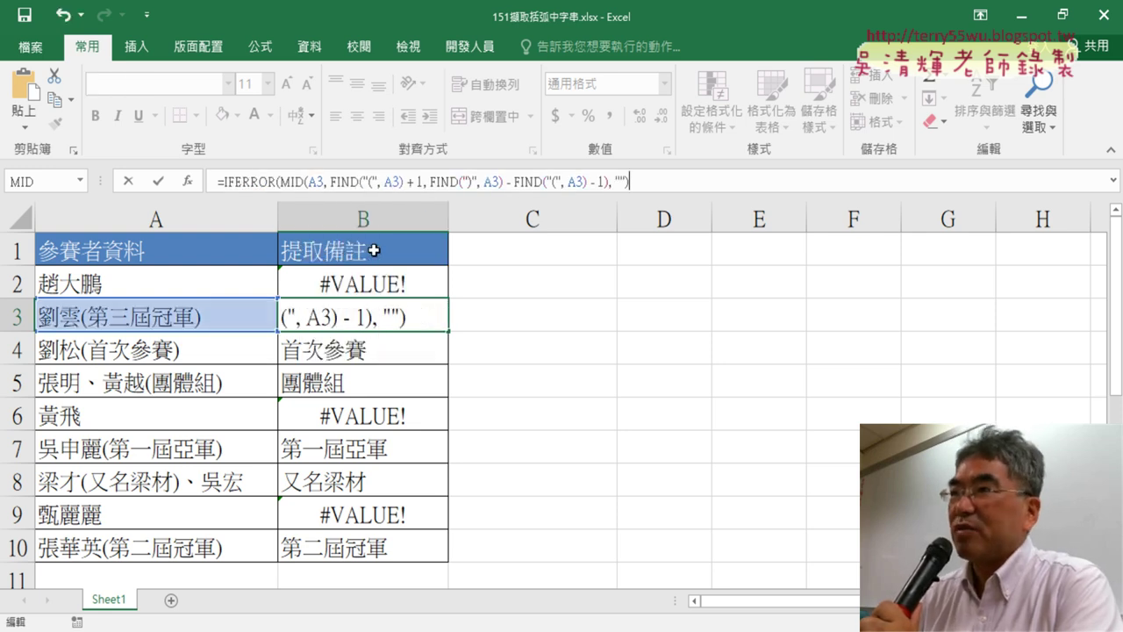
left_click(159, 180)
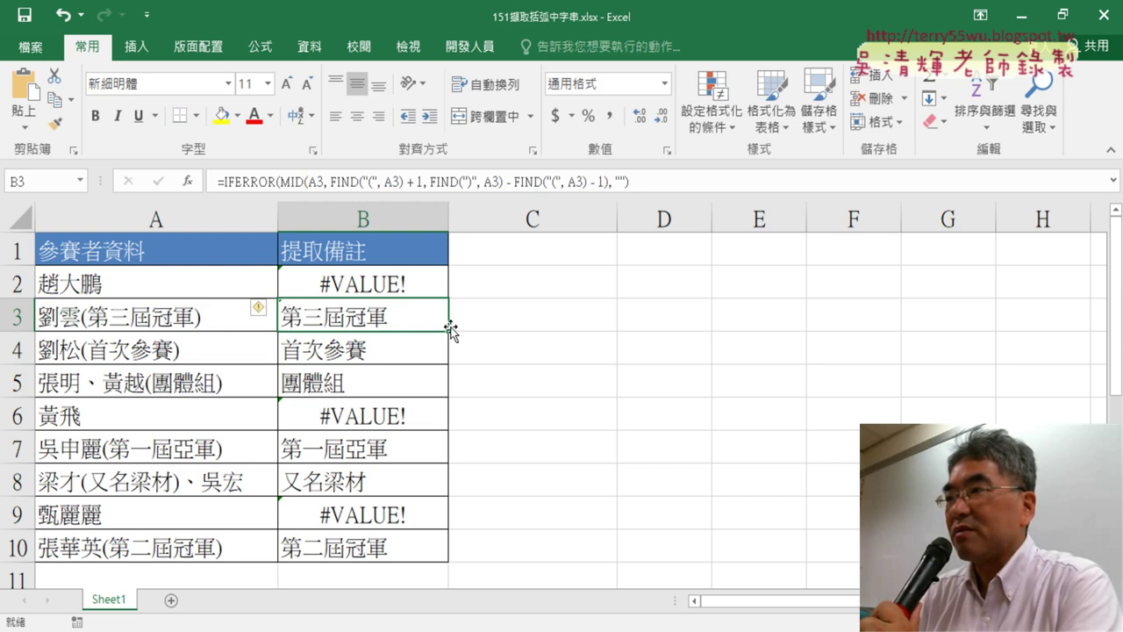
Step: Fill the IFERROR formula down to B10 and up to B2, then select B2:B10
left_click_drag(448, 330, 444, 563)
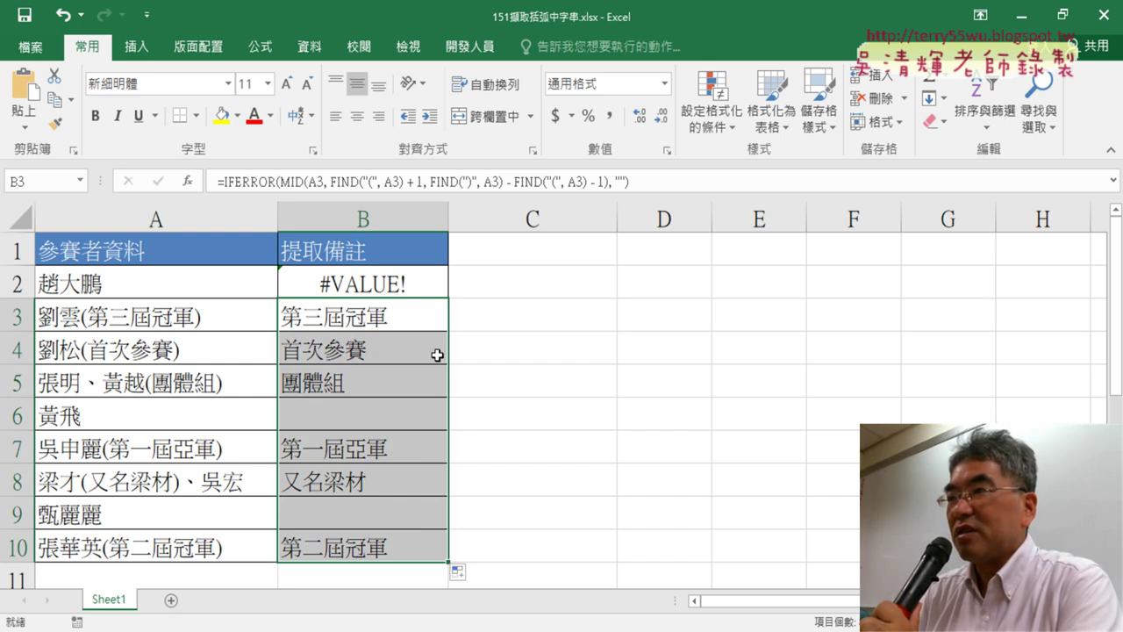
left_click(431, 319)
left_click_drag(450, 330, 451, 271)
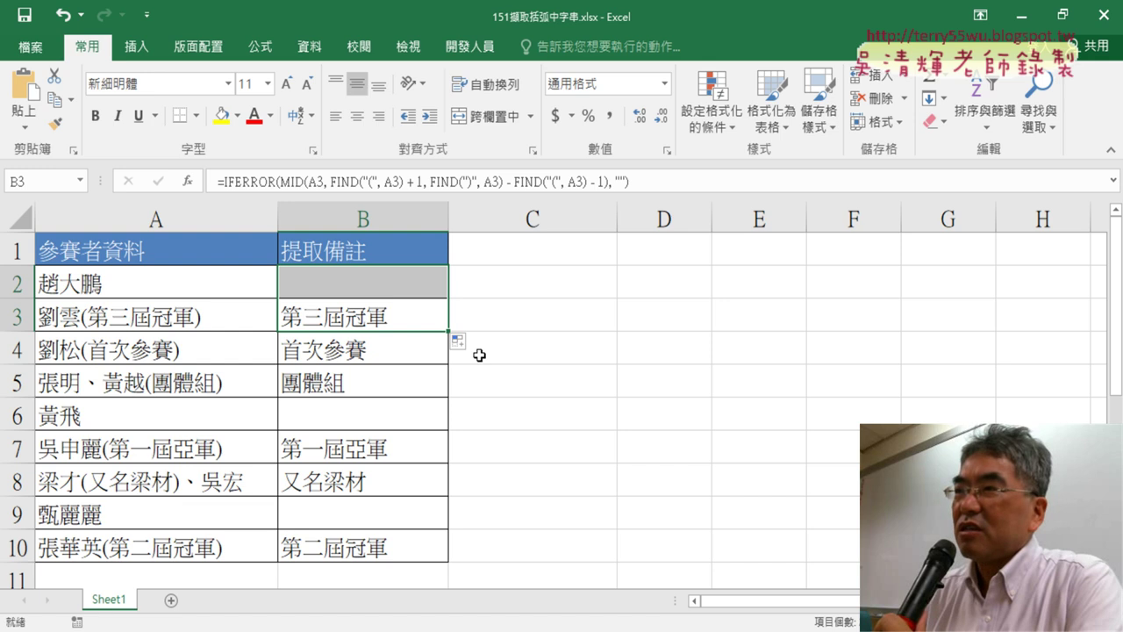
left_click_drag(400, 283, 401, 551)
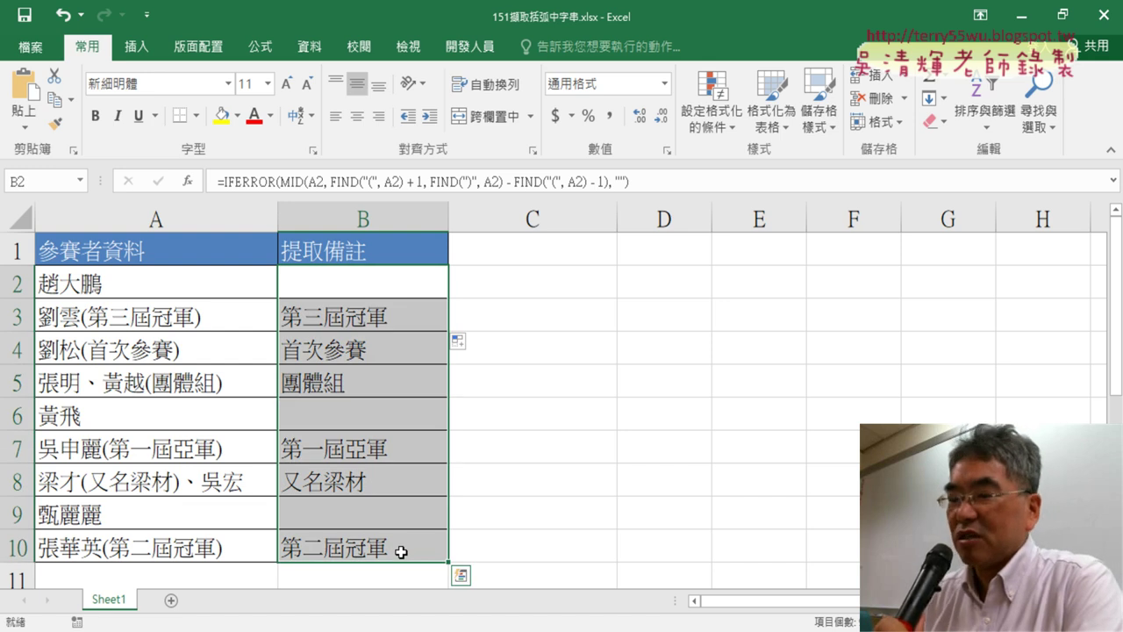
Step: Undo the IFERROR change and refill the plain MID formula across B2:B10
key("ctrl+z")
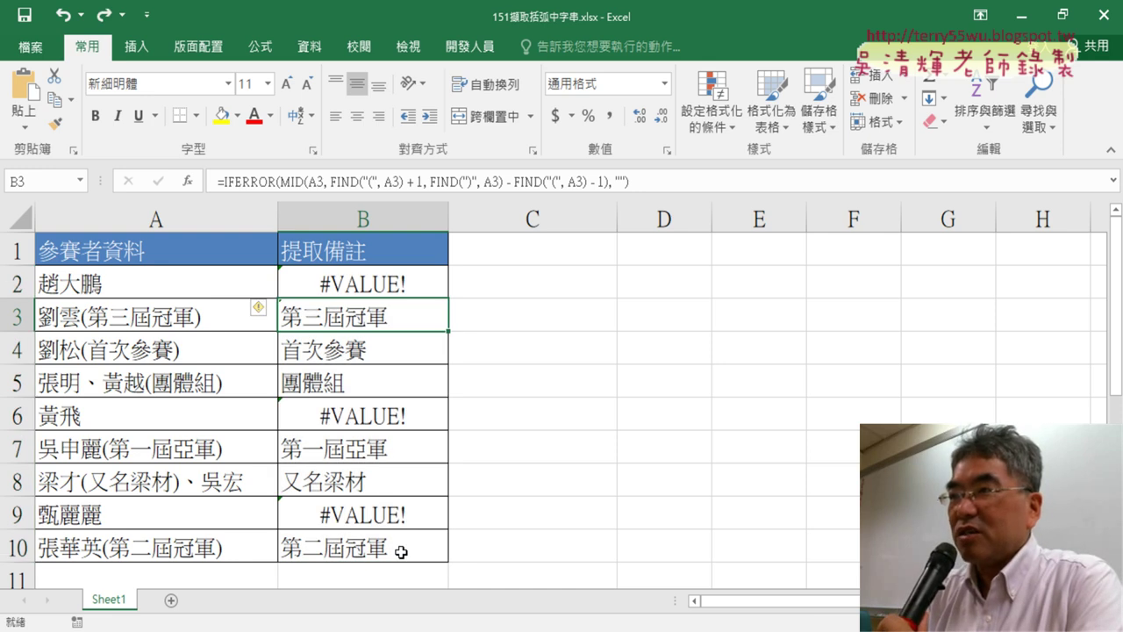
key("ctrl+z")
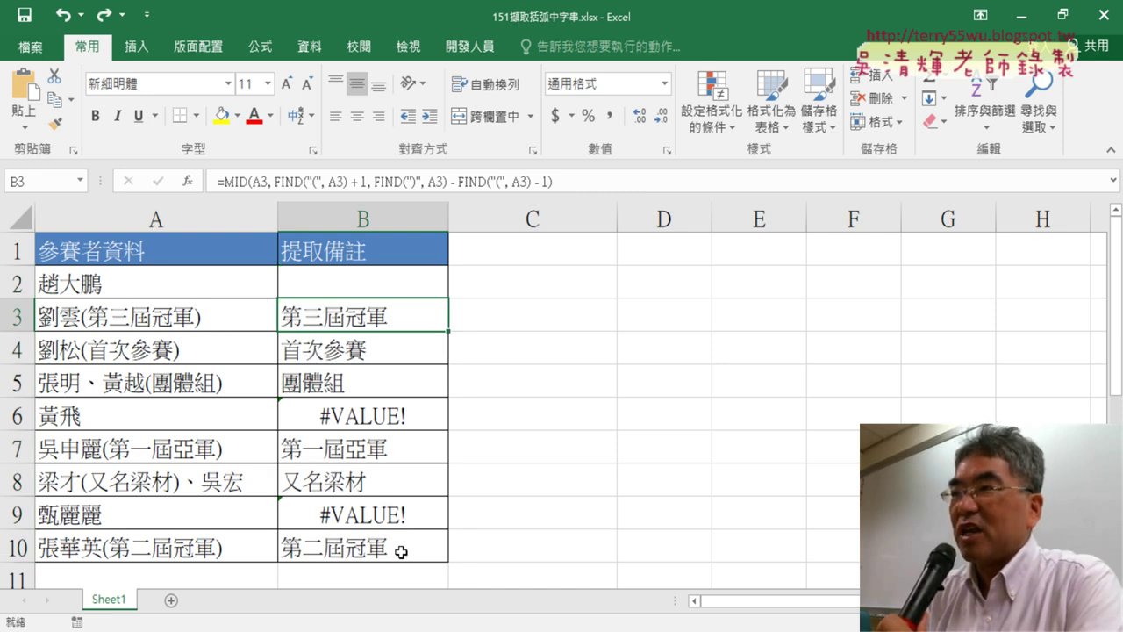
key("ctrl+z")
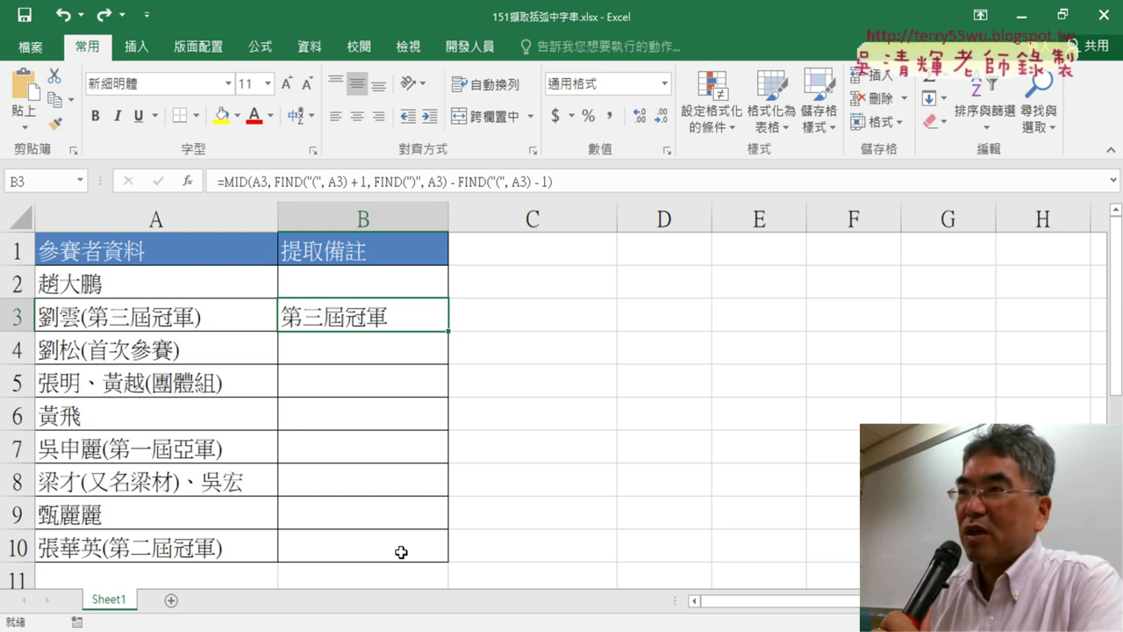
left_click_drag(450, 330, 439, 563)
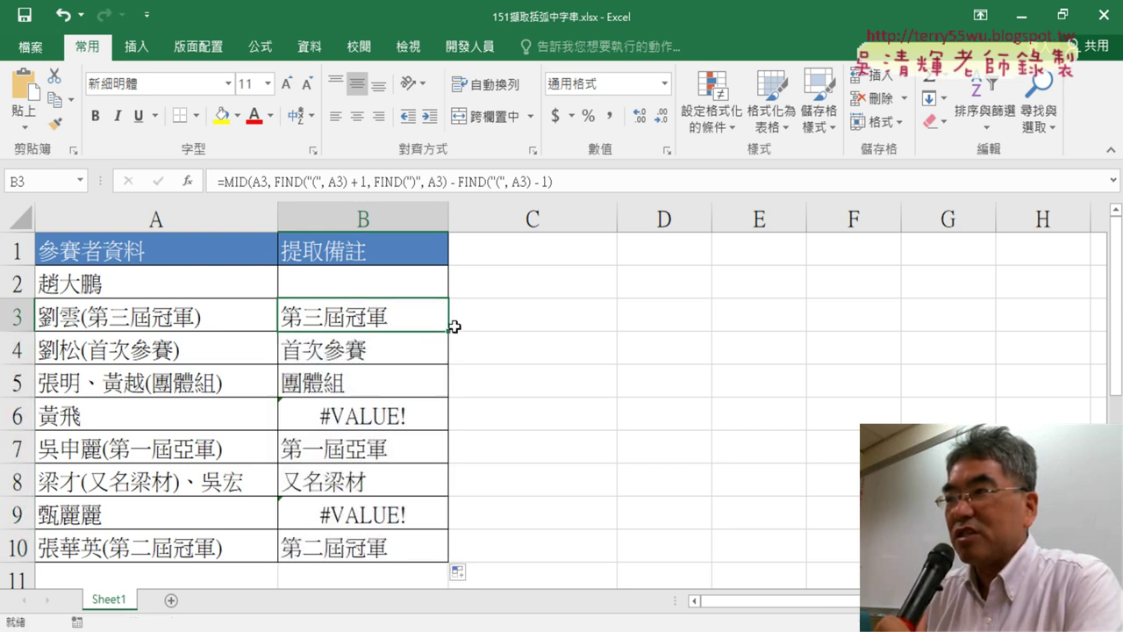
left_click_drag(454, 326, 451, 282)
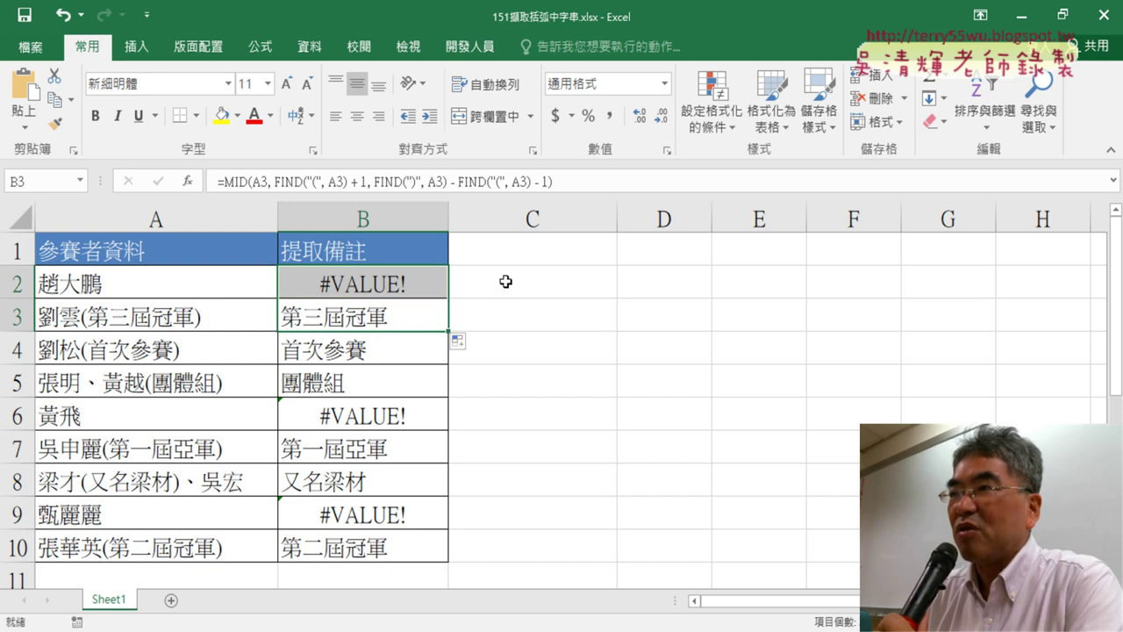
Step: Cut the MID formula text out of B2, leaving only '='
left_click(359, 281)
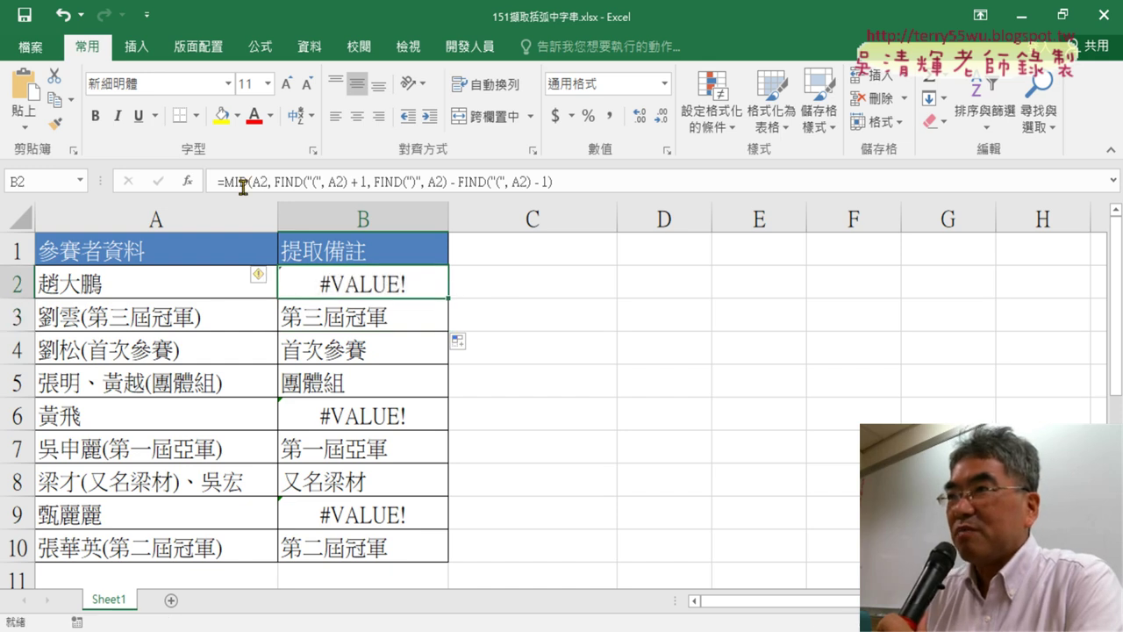
left_click_drag(226, 181, 551, 182)
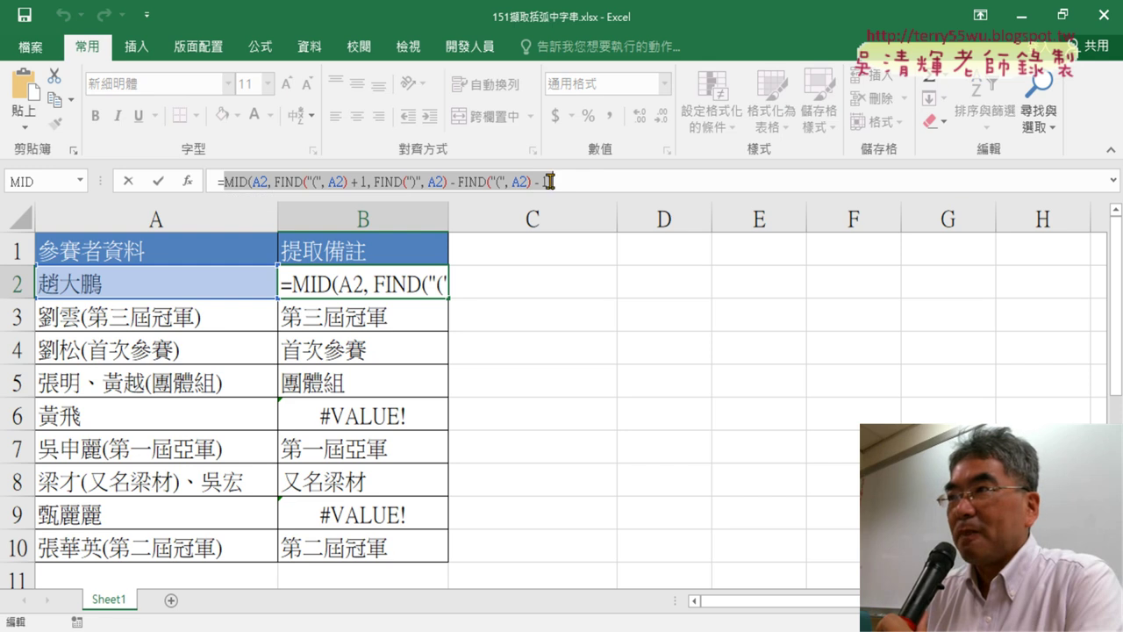
right_click(511, 180)
left_click(565, 190)
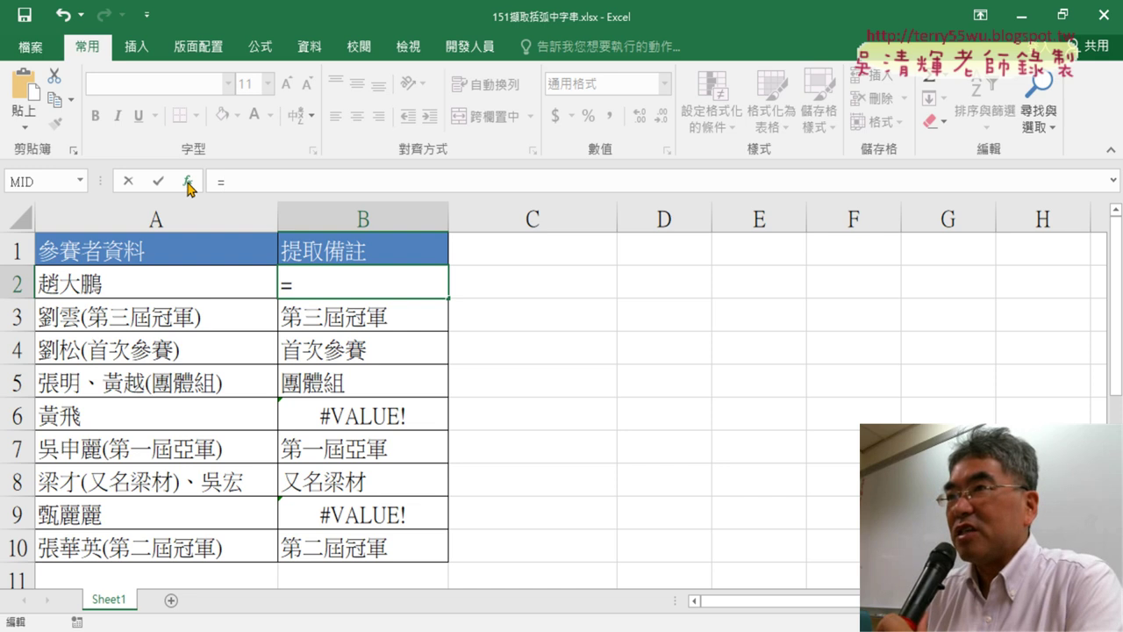
Step: Insert IFERROR into B2 from the 邏輯 (Logical) function category
left_click(187, 185)
left_click(647, 235)
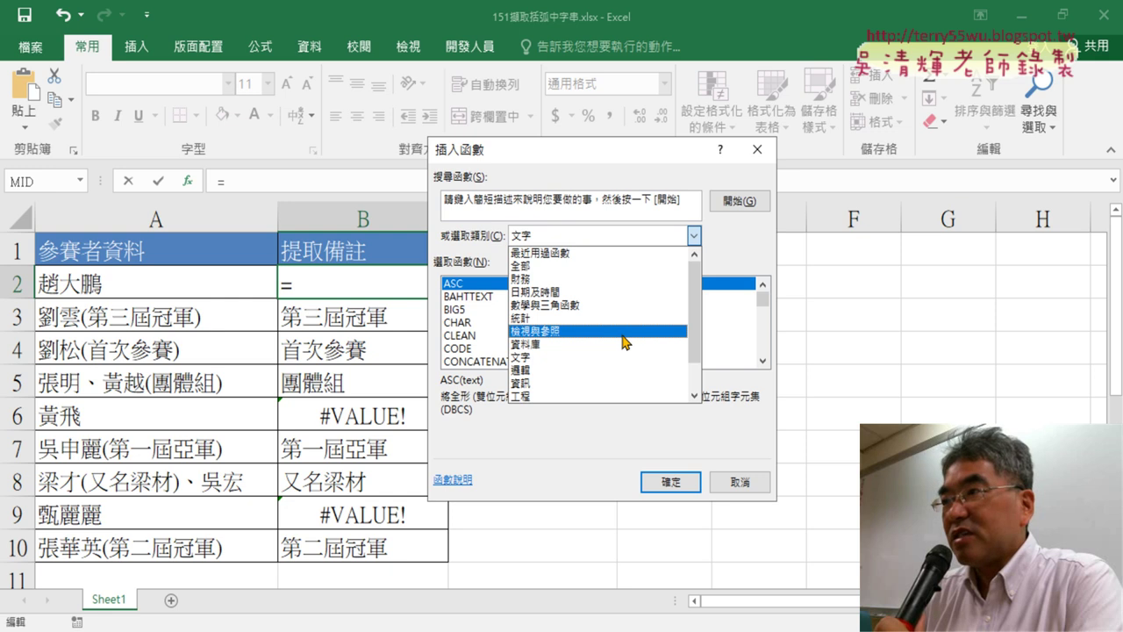
left_click(619, 371)
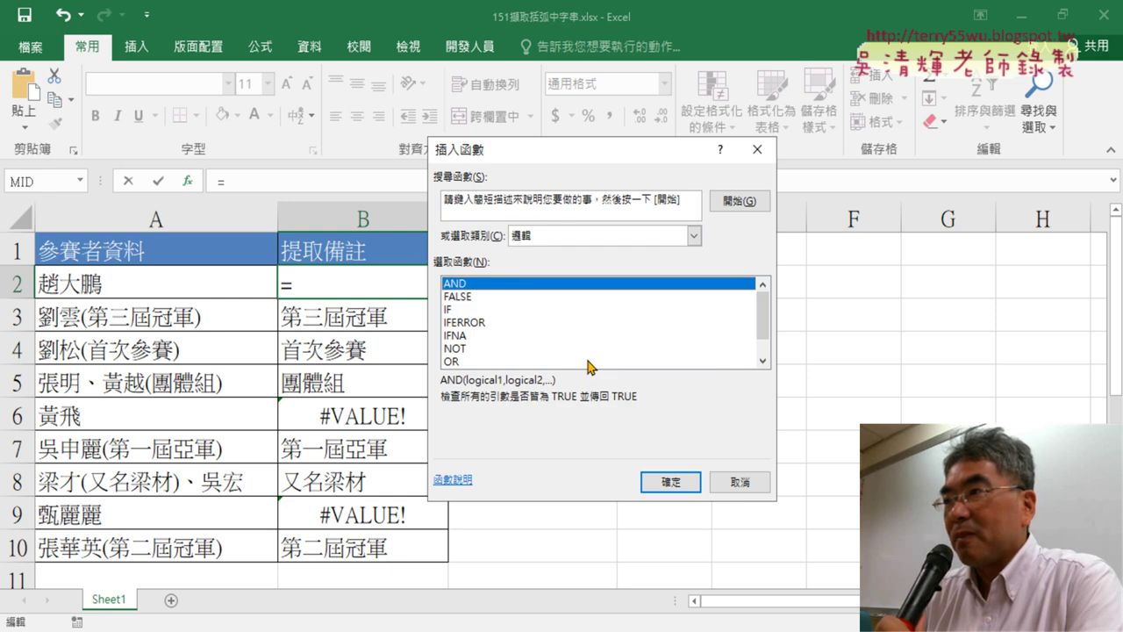
left_click(458, 323)
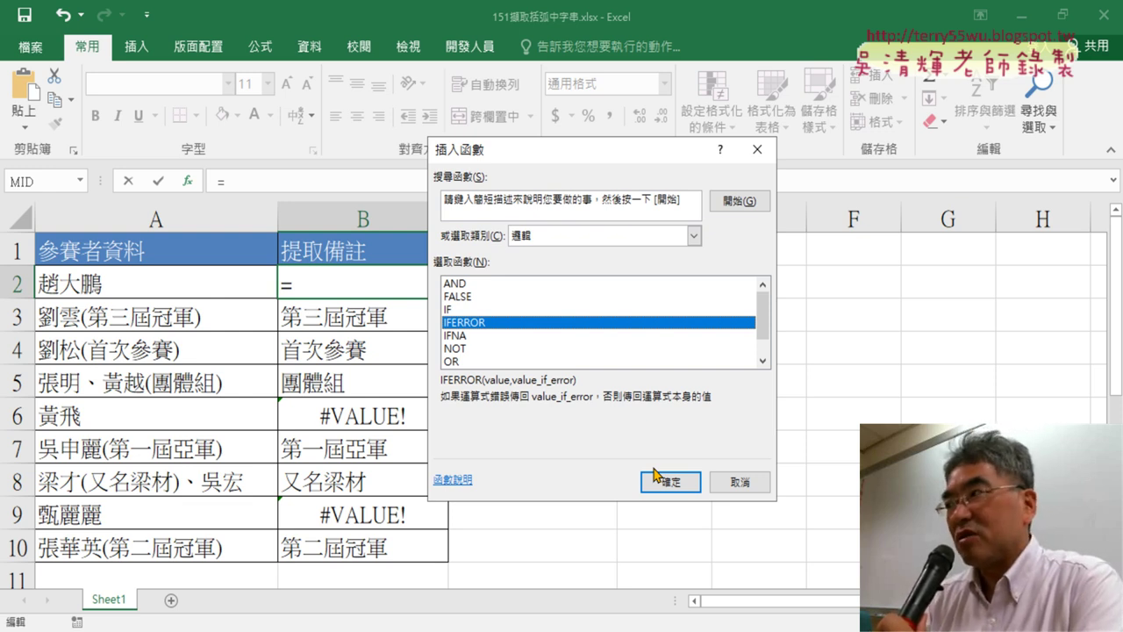
left_click(662, 481)
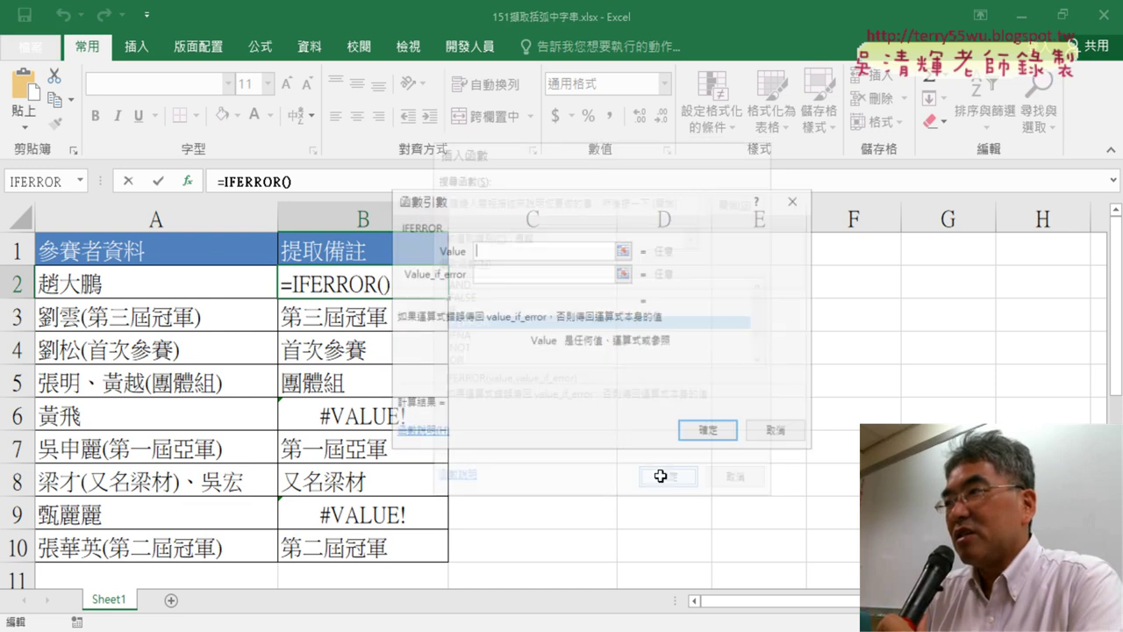
Step: Set IFERROR's Value to the pasted MID/FIND formula and Value_if_error to ""
left_click_drag(626, 196, 794, 197)
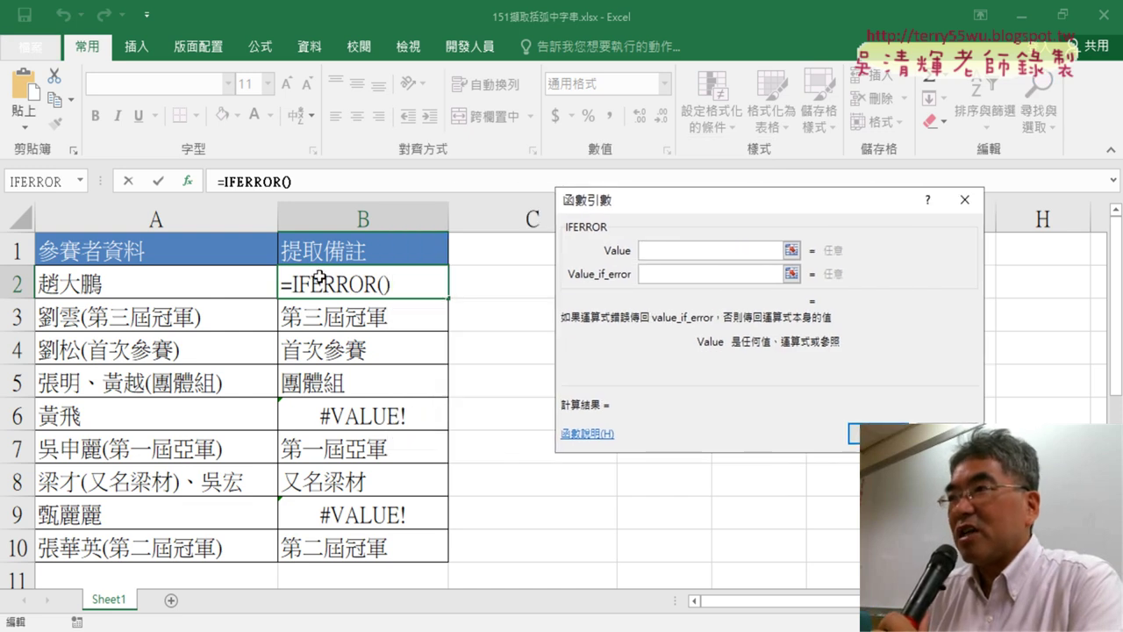
right_click(660, 250)
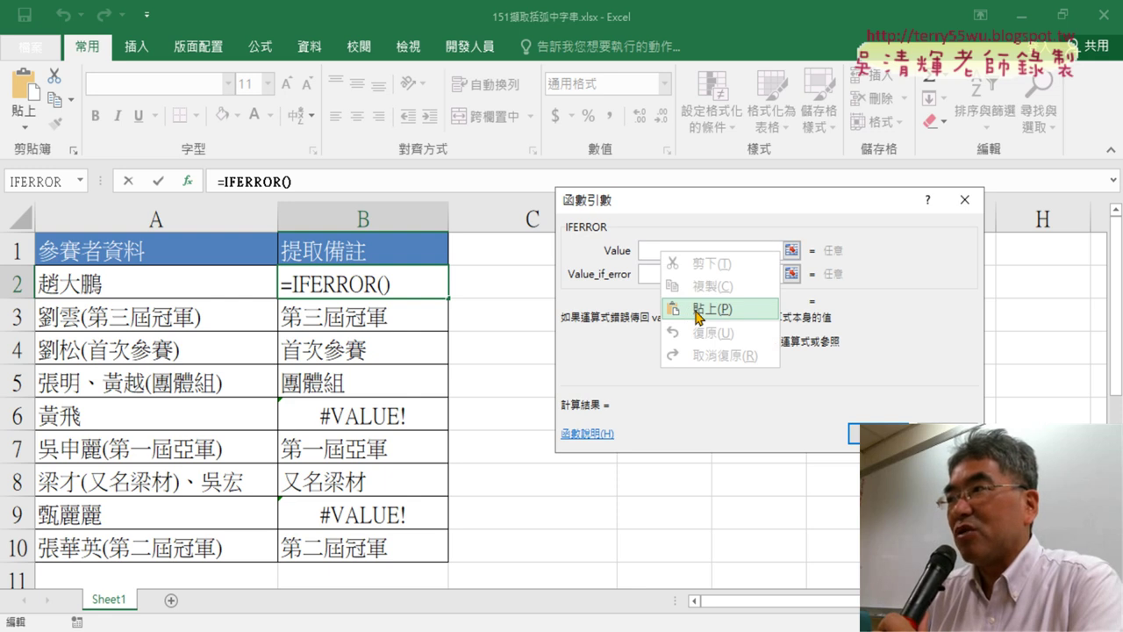
left_click(698, 308)
left_click_drag(752, 249, 646, 250)
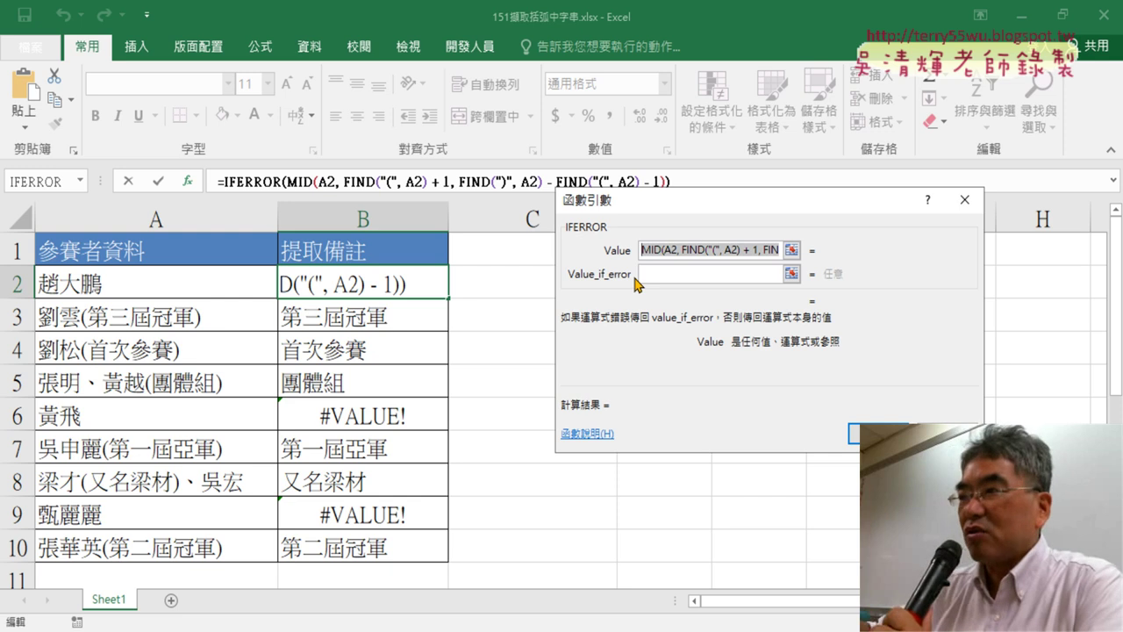
left_click(642, 273)
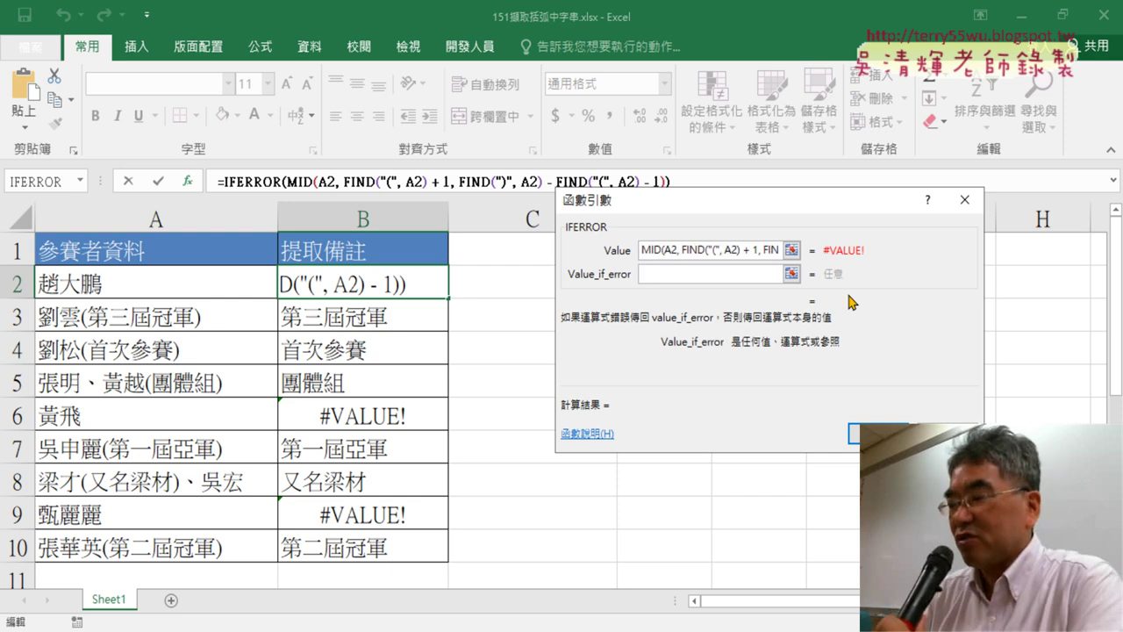
type("\"")
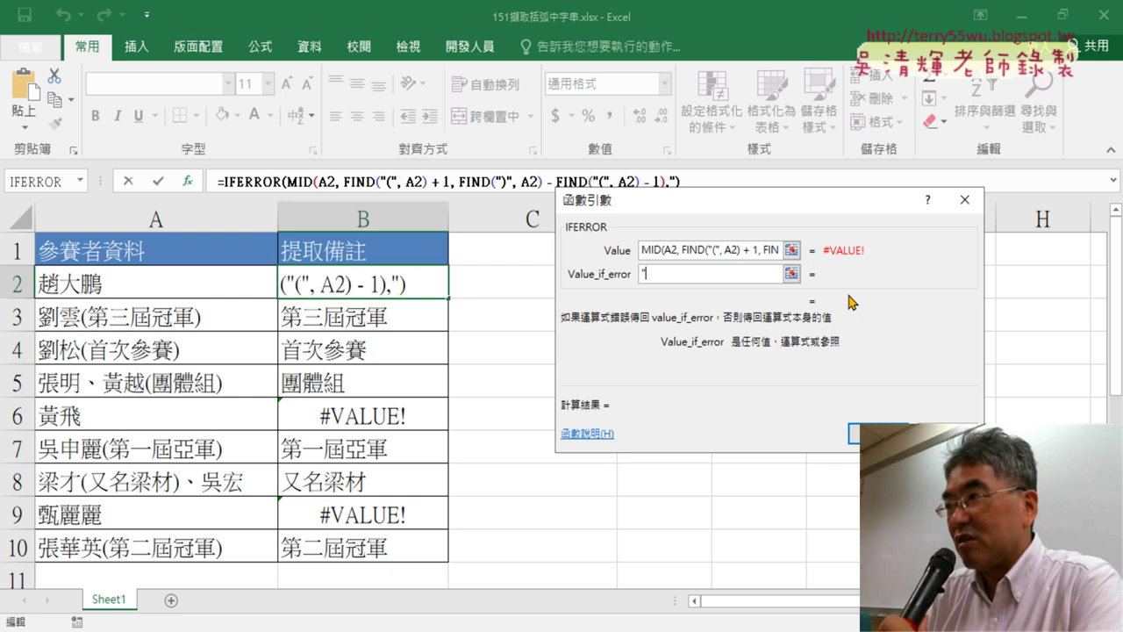
type("\"")
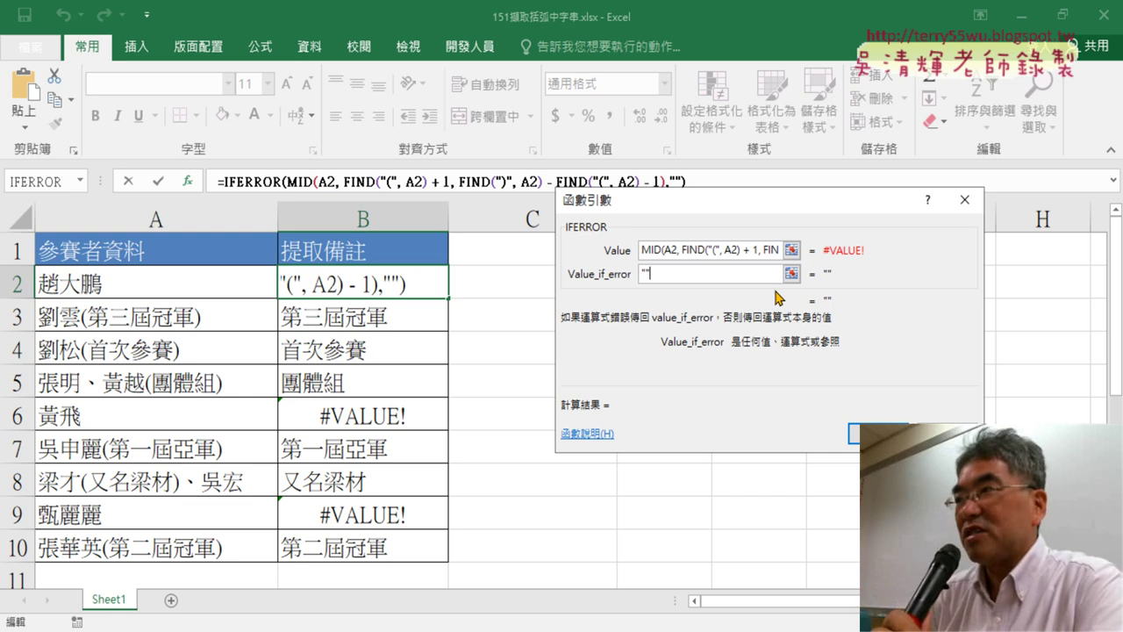
double_click(650, 273)
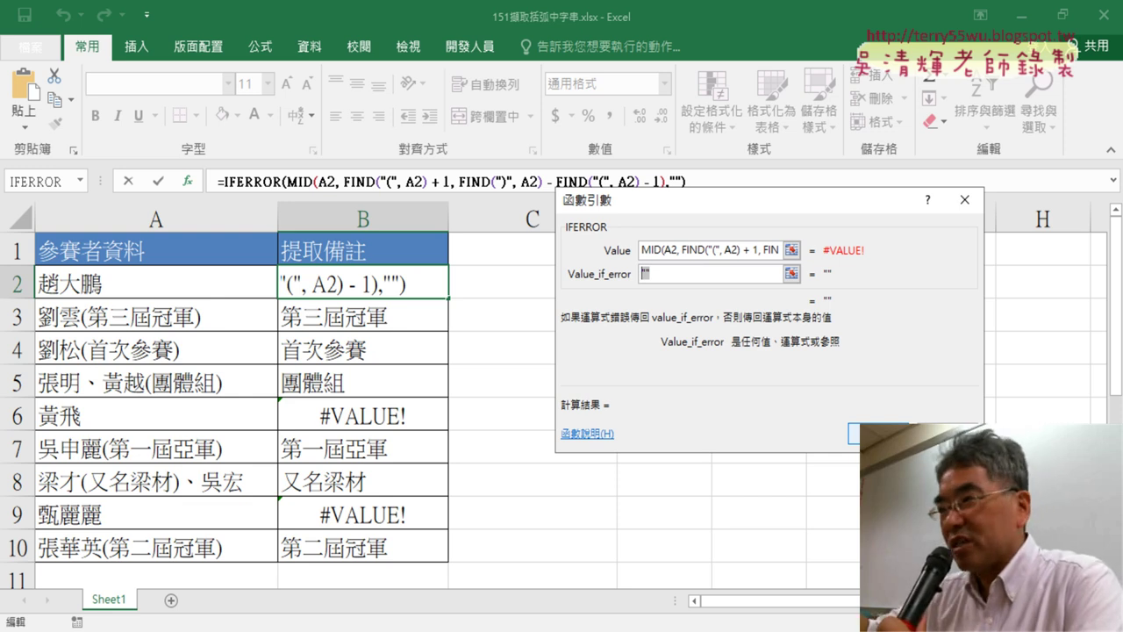
Step: Commit B2's IFERROR formula, fill it down to B10, and check it in the formula bar
key("Return")
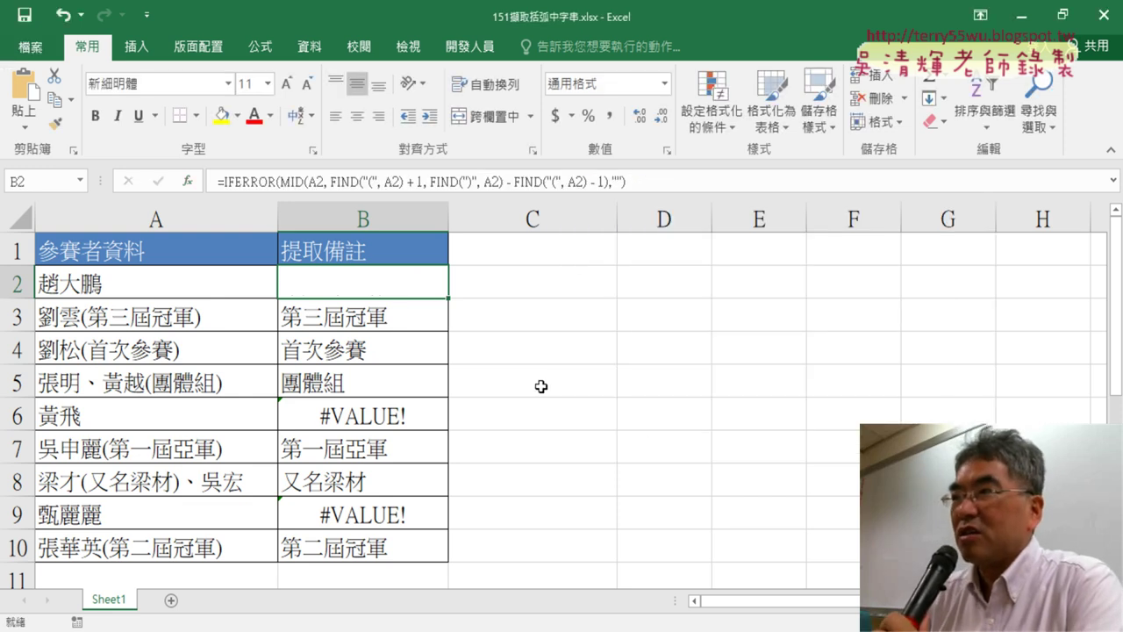
left_click_drag(449, 299, 440, 568)
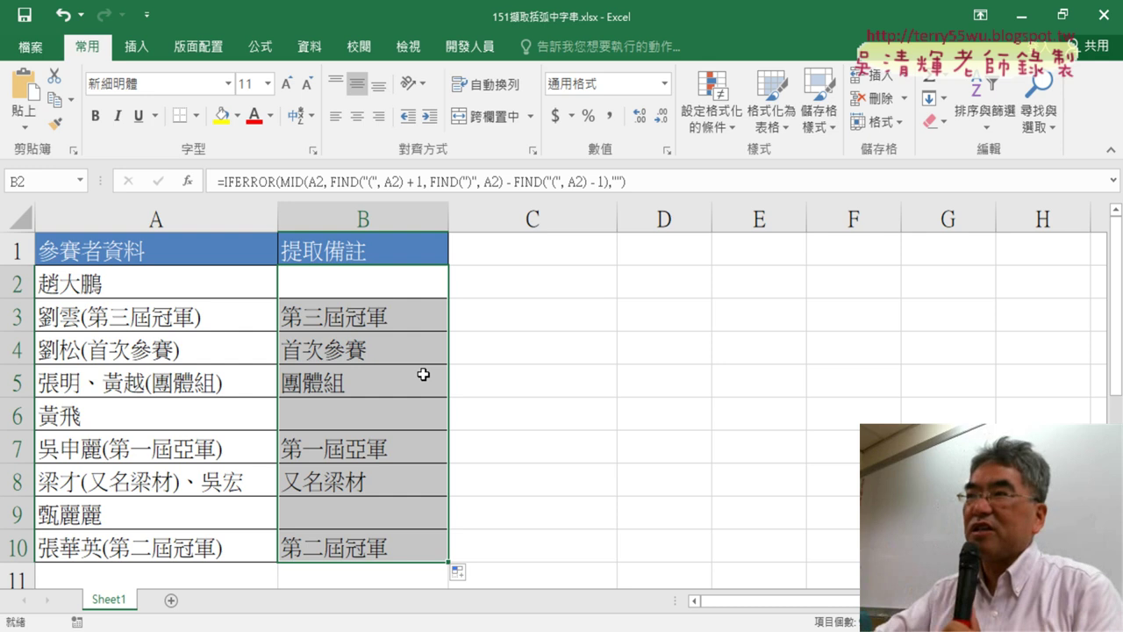
left_click(255, 181)
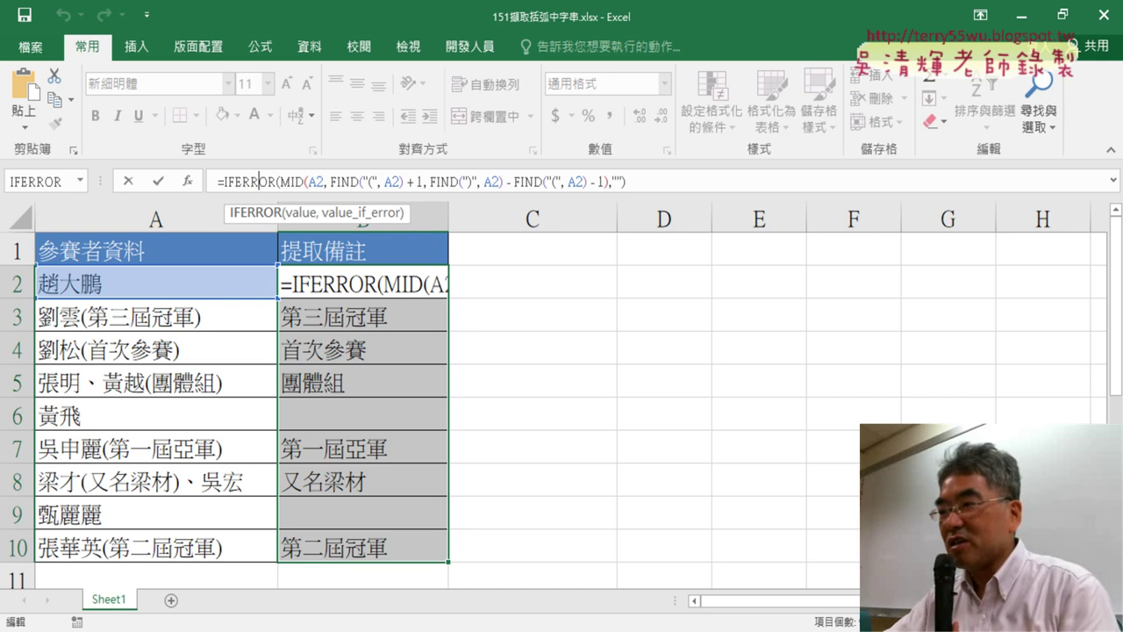
Step: Bring up the maximized browser on the Google Drive folder tab
left_click(540, 575)
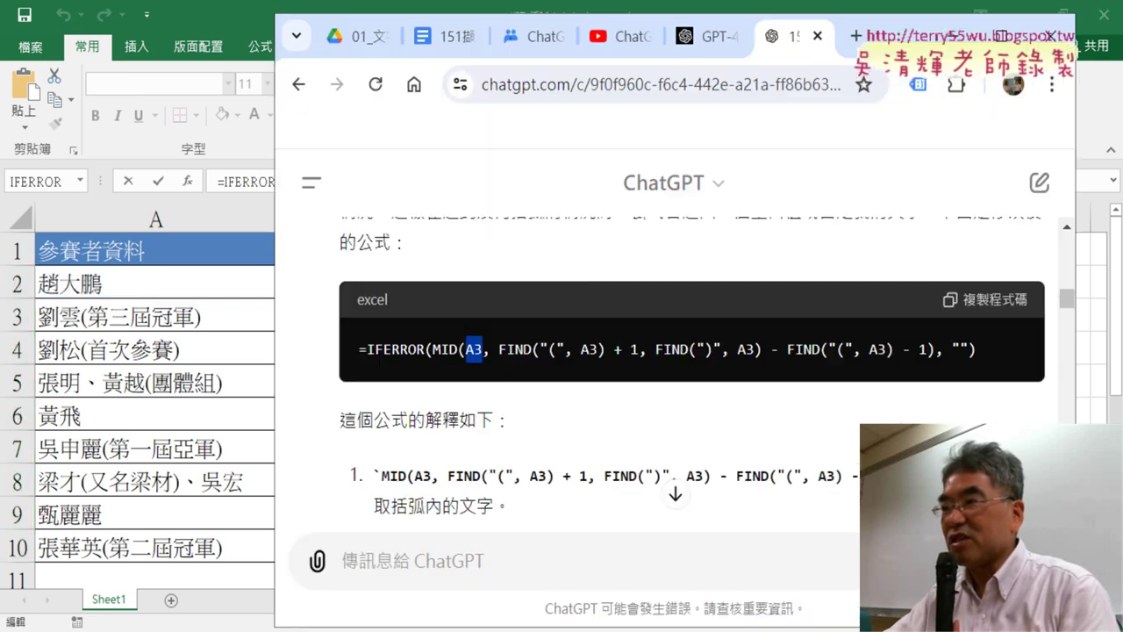
left_click(1000, 35)
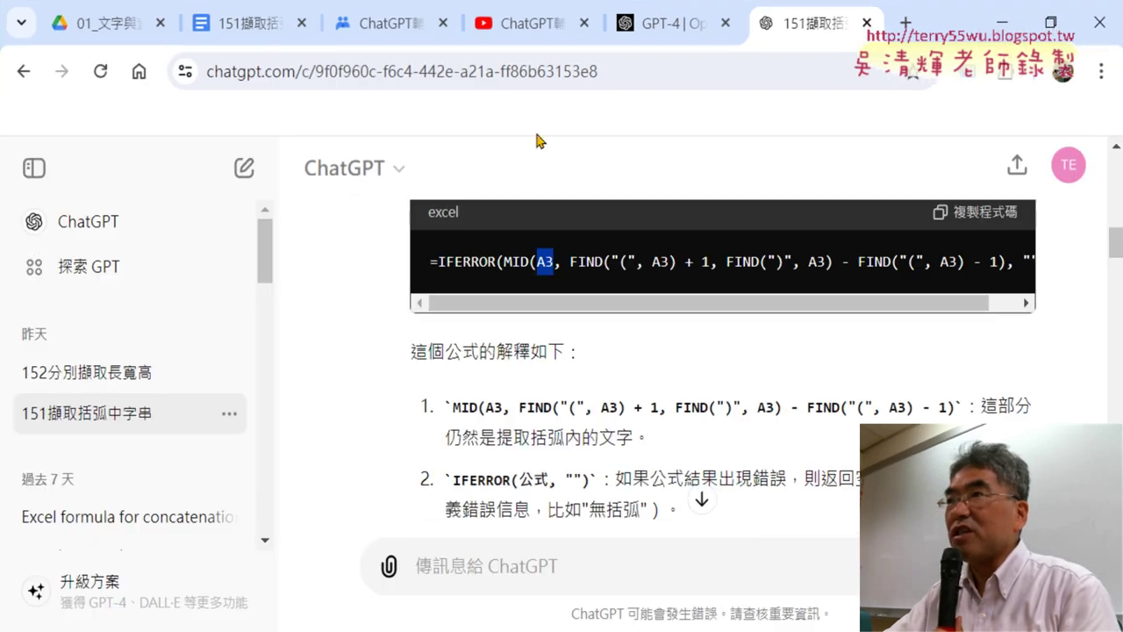
left_click(103, 32)
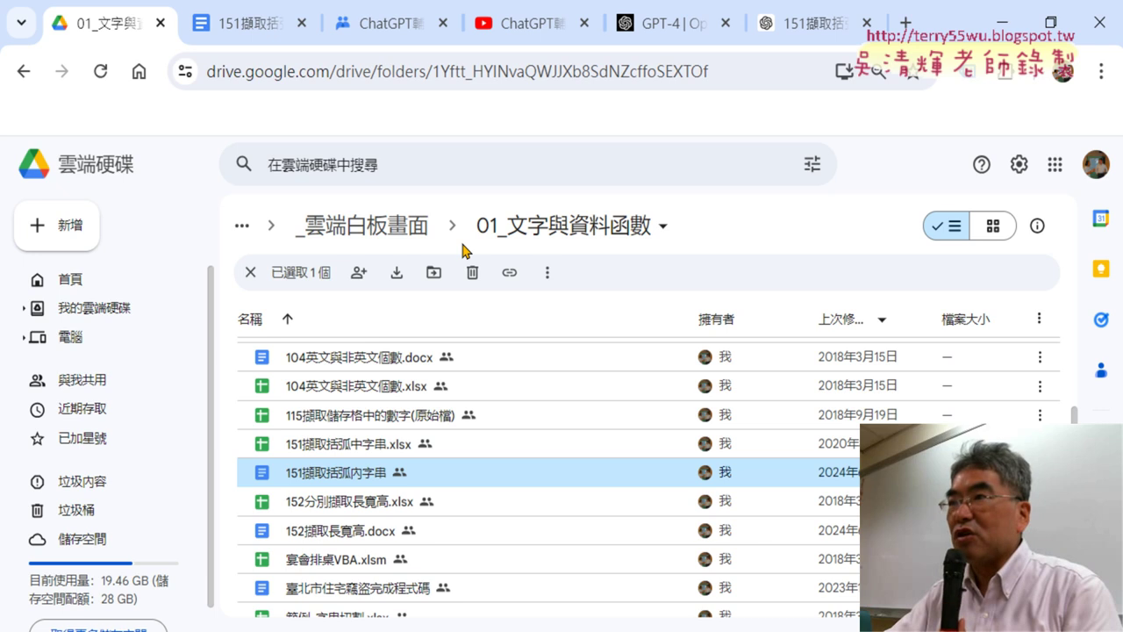
Step: Go into the 01_文字與資料函數 folder and open the 151擷取括弧內字串 document
left_click(389, 235)
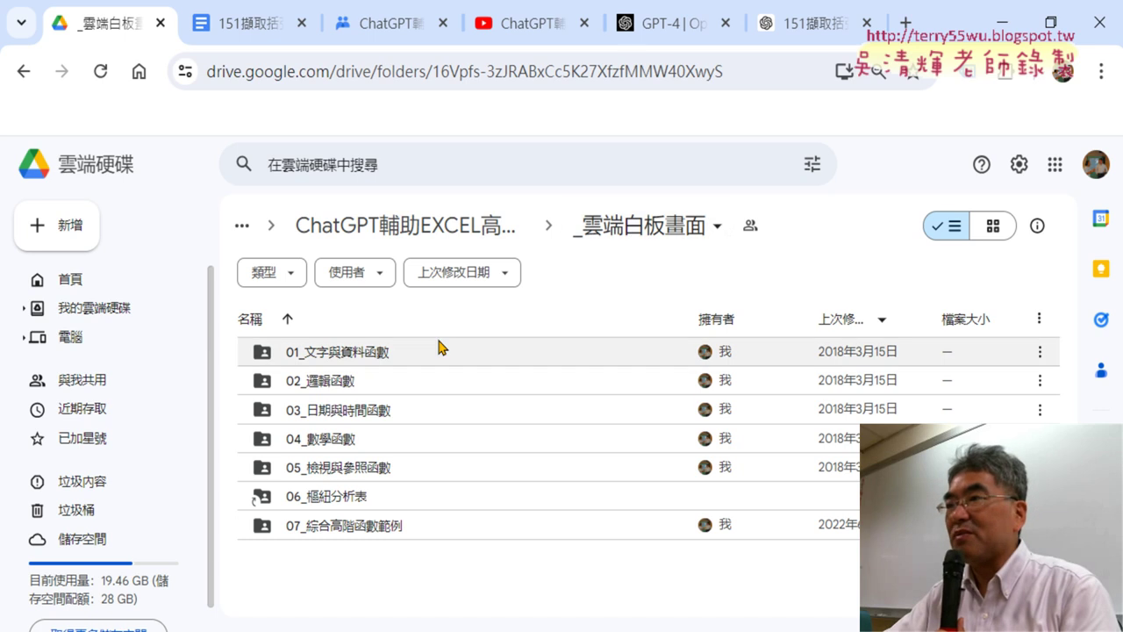
double_click(336, 355)
scroll(559, 363, "down", 3)
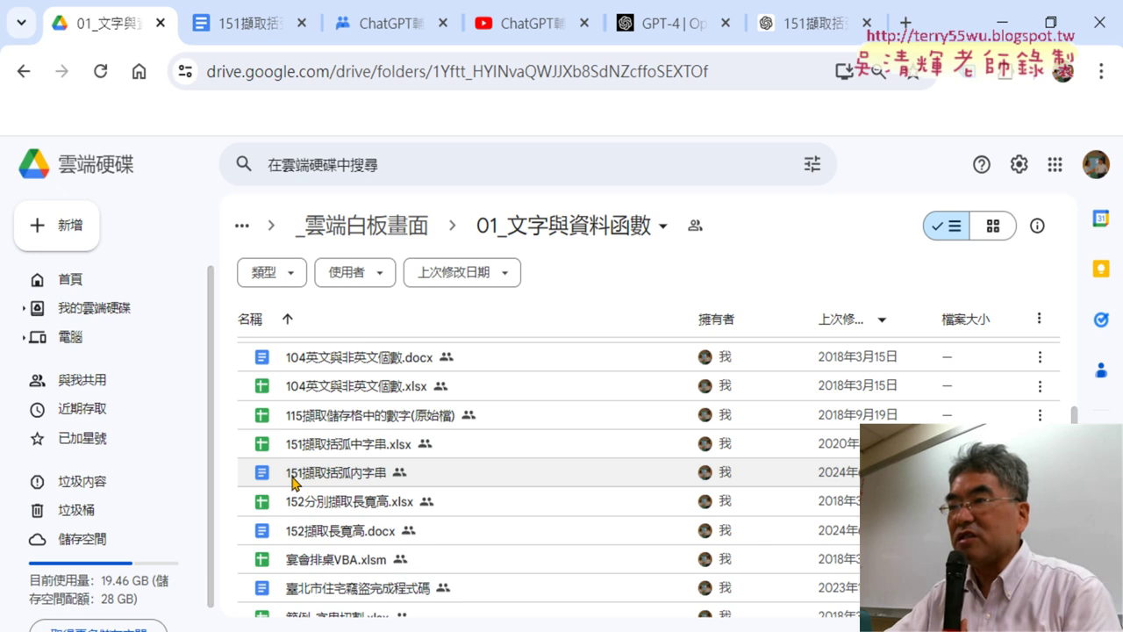
double_click(387, 481)
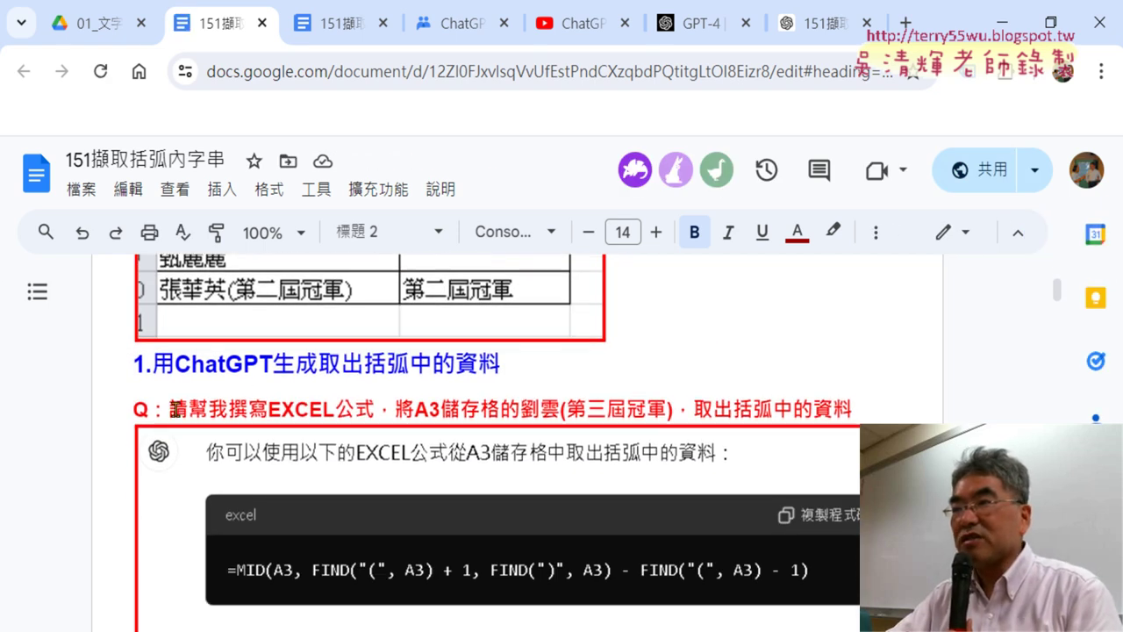
left_click_drag(170, 409, 852, 410)
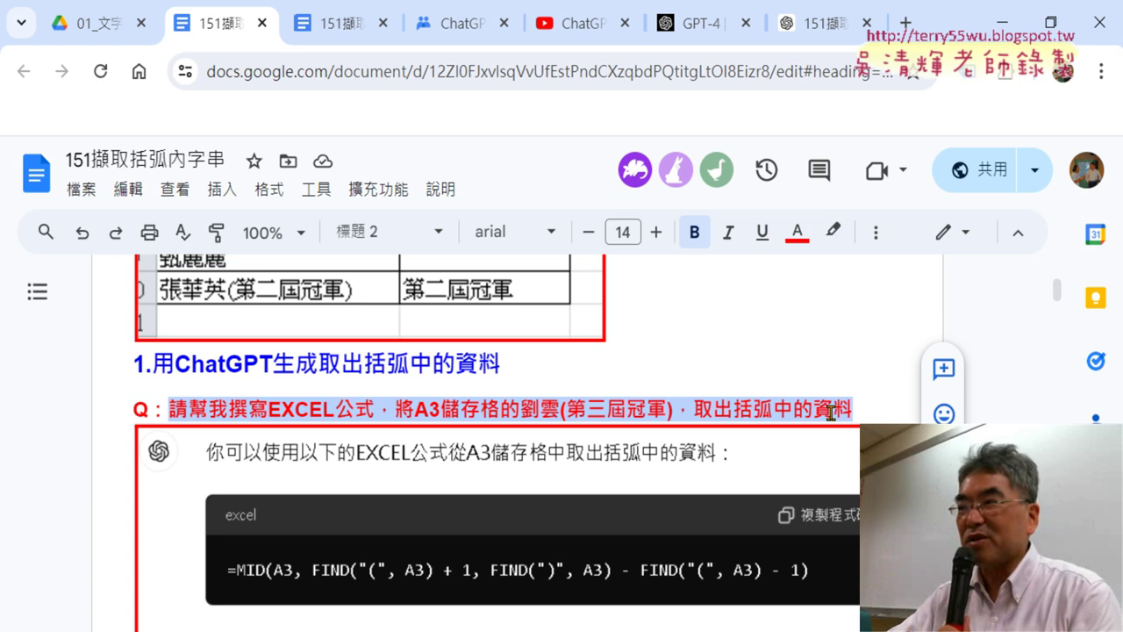
scroll(830, 412, "down", 1)
scroll(830, 412, "down", 3)
scroll(830, 412, "down", 2)
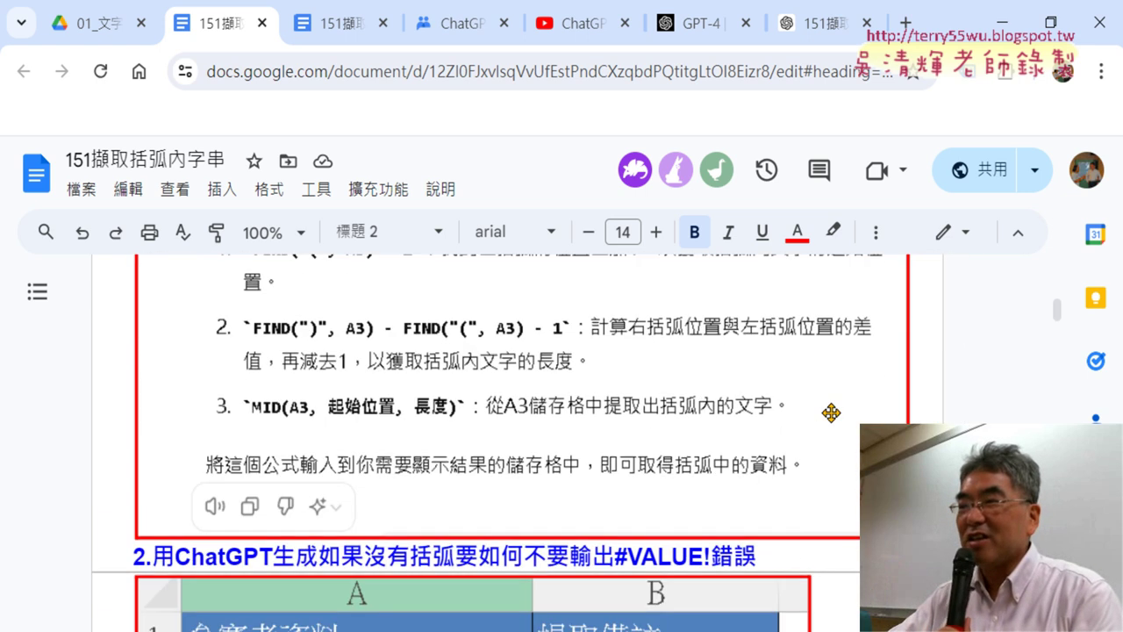
scroll(830, 412, "down", 2)
scroll(830, 412, "up", 2)
scroll(830, 412, "up", 2)
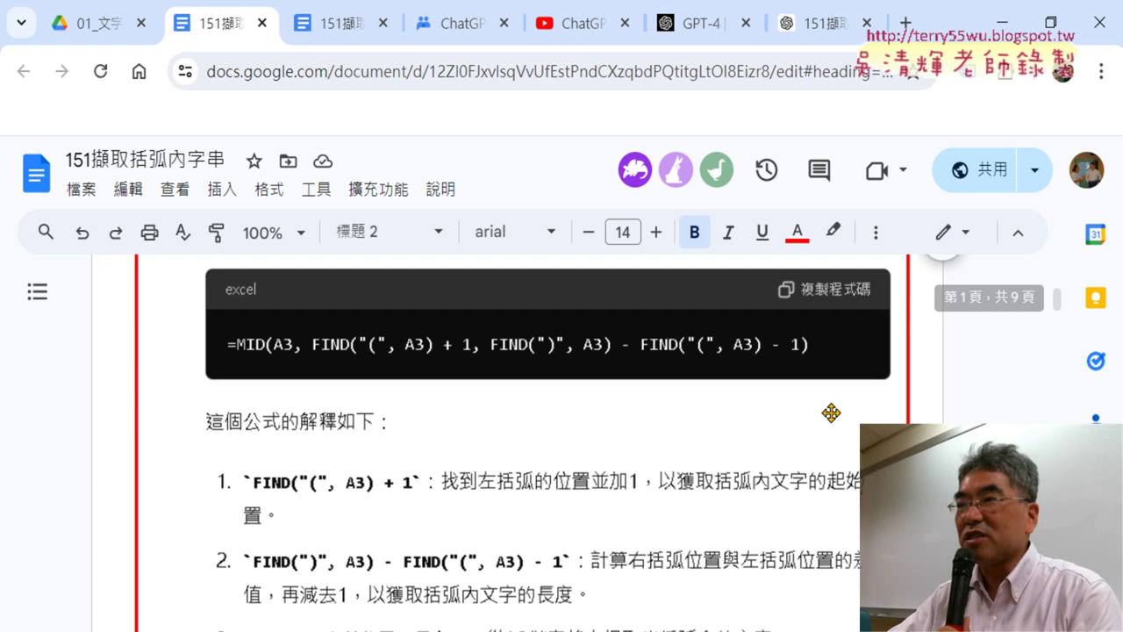
scroll(830, 412, "down", 3)
scroll(830, 413, "down", 1)
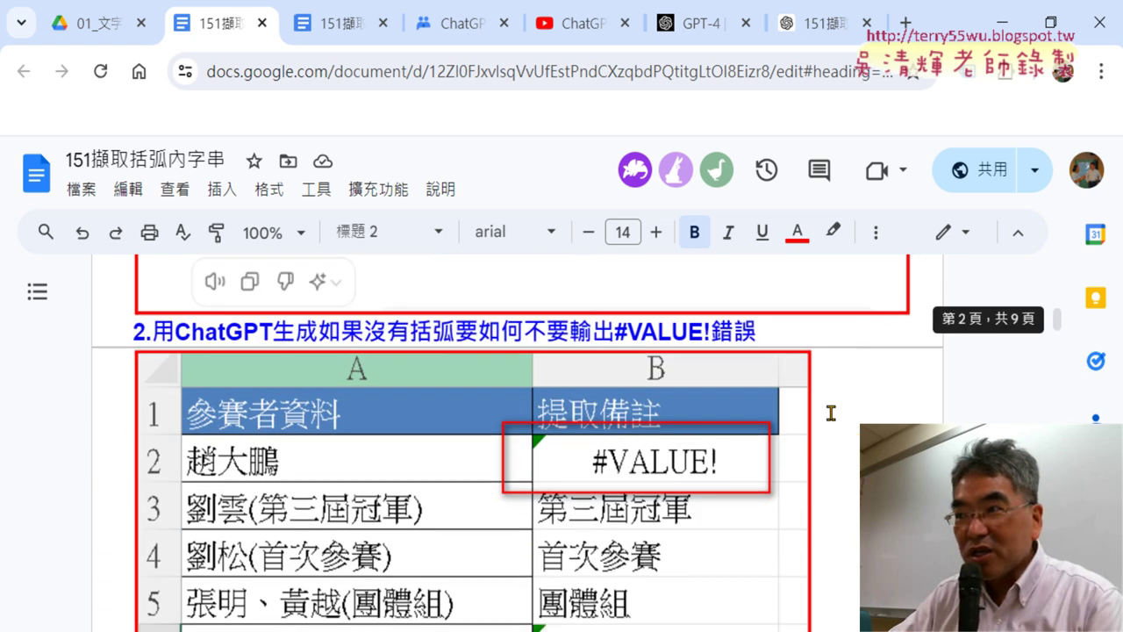
scroll(830, 413, "up", 3)
scroll(830, 413, "up", 3)
scroll(830, 413, "up", 1)
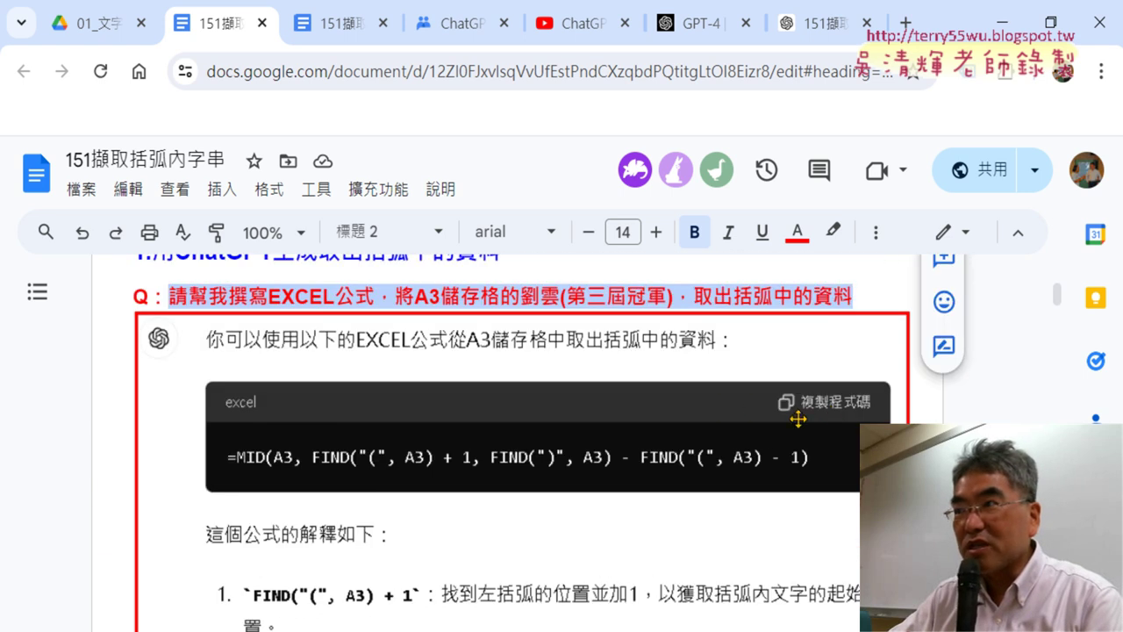
scroll(564, 348, "down", 3)
scroll(560, 357, "up", 2)
scroll(838, 479, "down", 2)
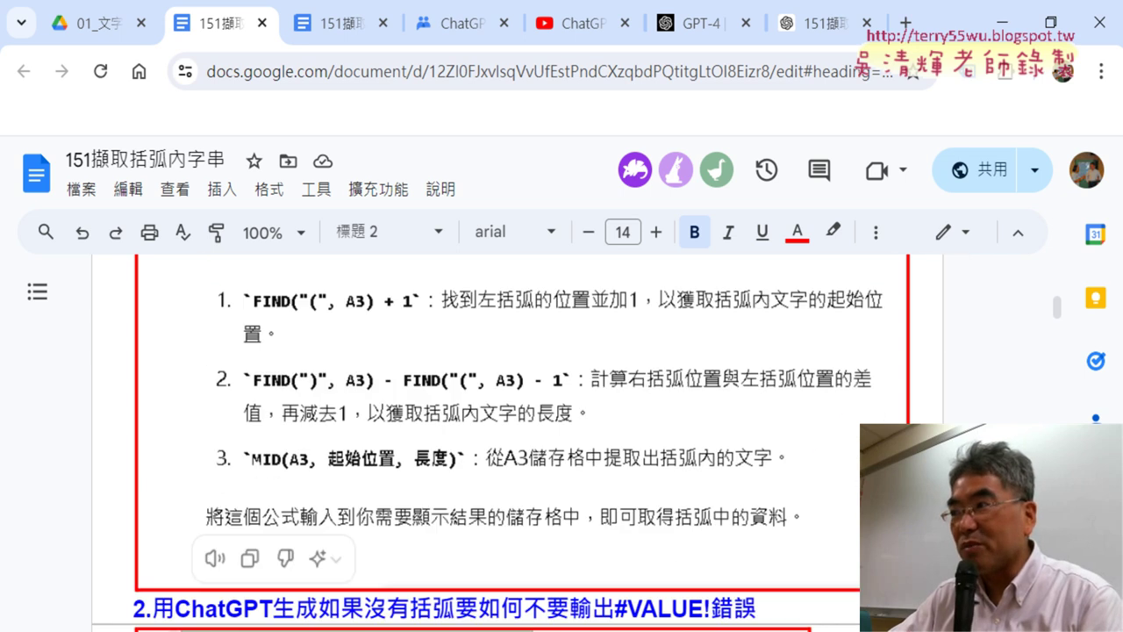
scroll(839, 479, "down", 1)
left_click(133, 559)
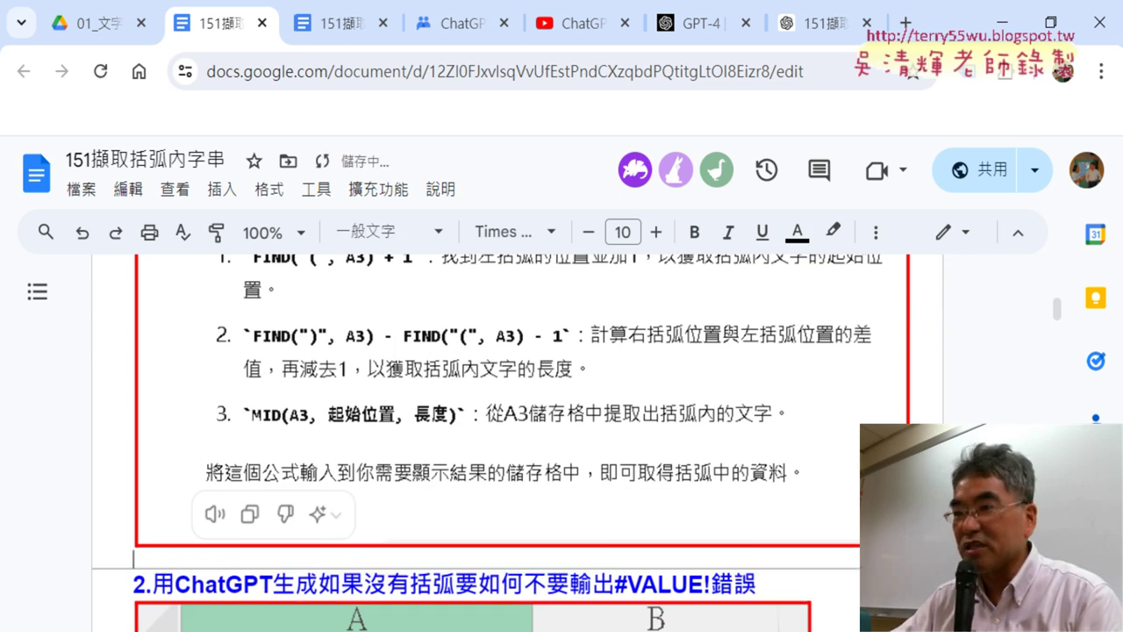
scroll(562, 439, "down", 4)
scroll(561, 439, "down", 2)
scroll(561, 439, "down", 3)
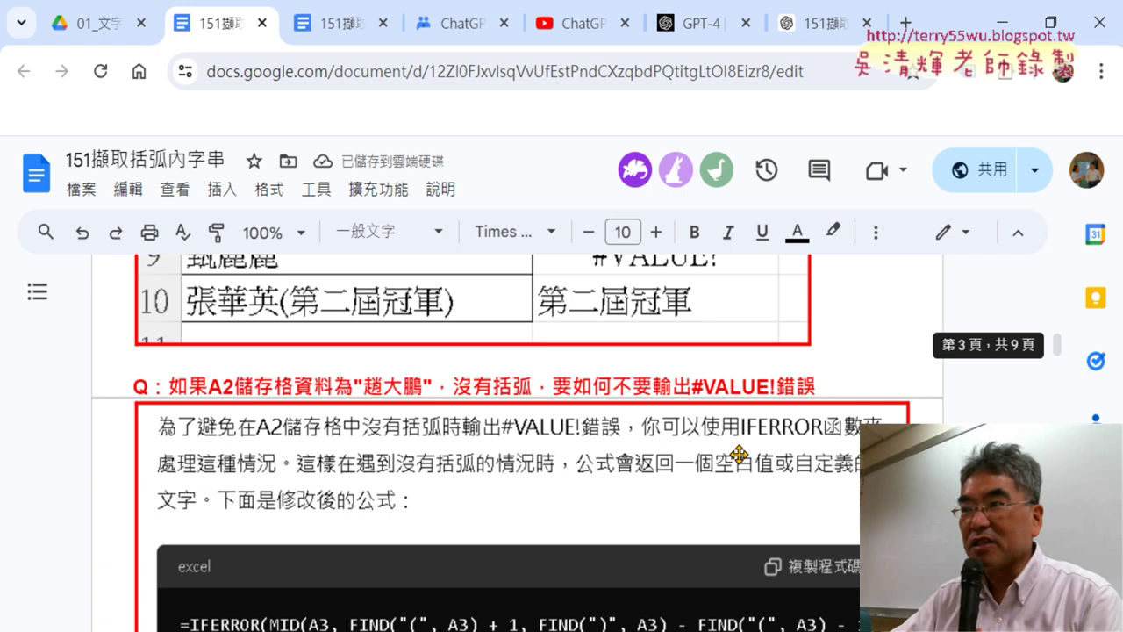
left_click(523, 379)
scroll(532, 408, "down", 5)
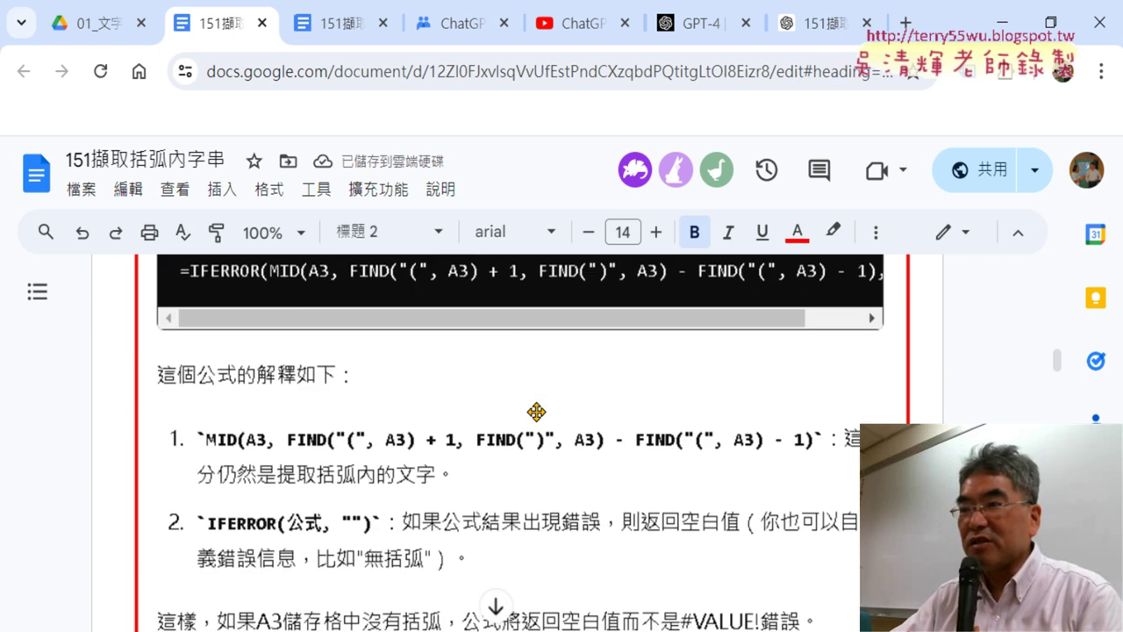
scroll(532, 408, "down", 5)
left_click_drag(841, 376, 111, 373)
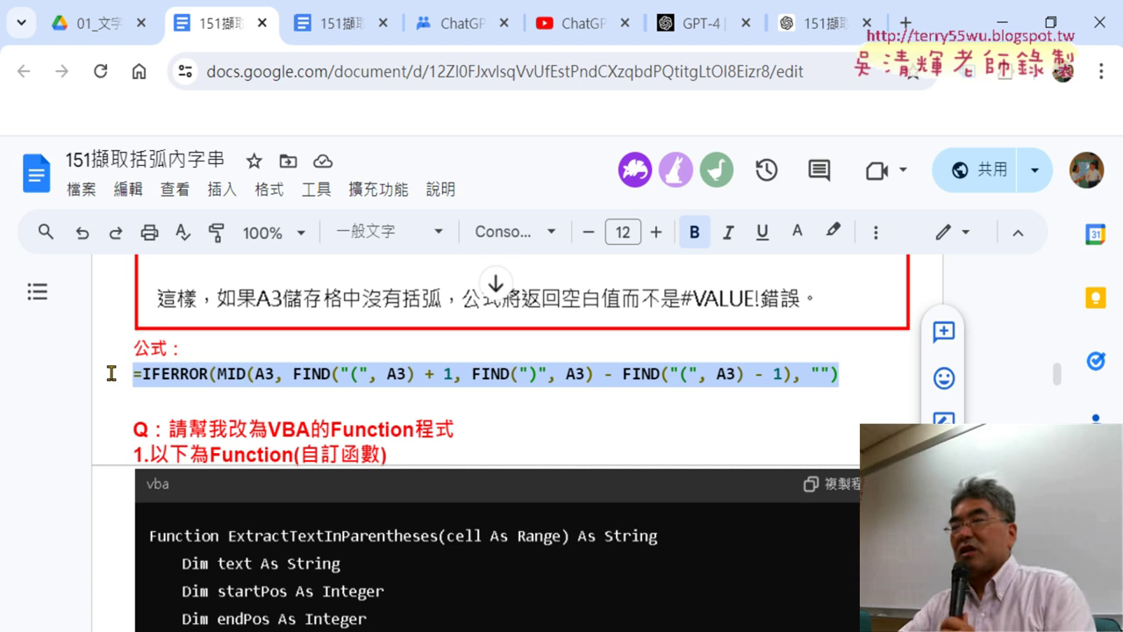